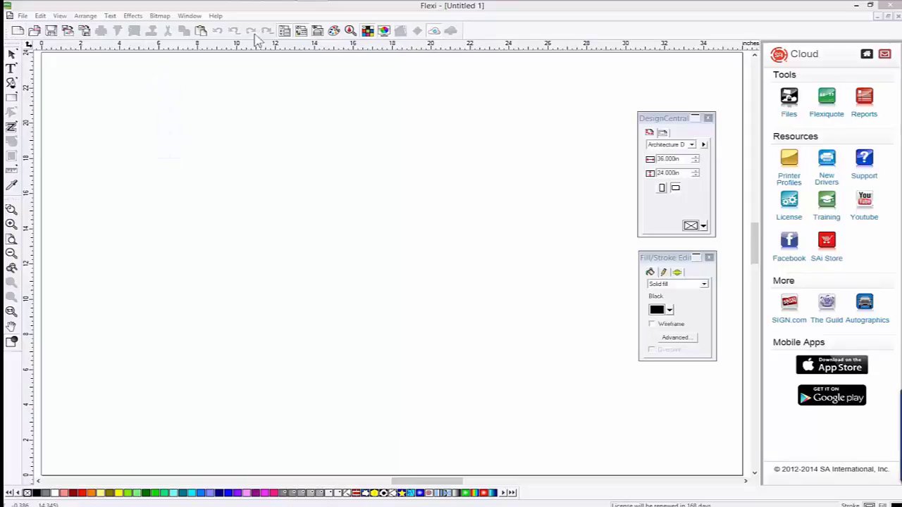
left_click(435, 32)
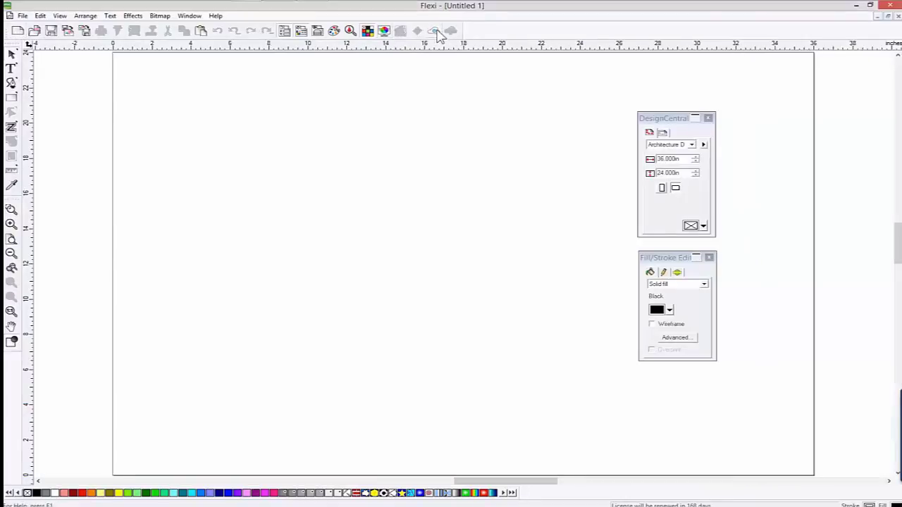
left_click(434, 31)
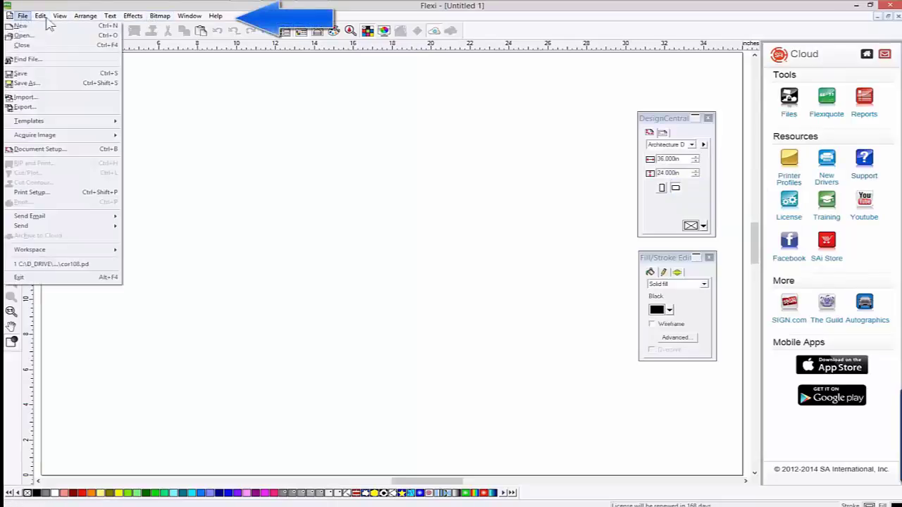
left_click(60, 16)
left_click(23, 16)
left_click(26, 19)
left_click(503, 76)
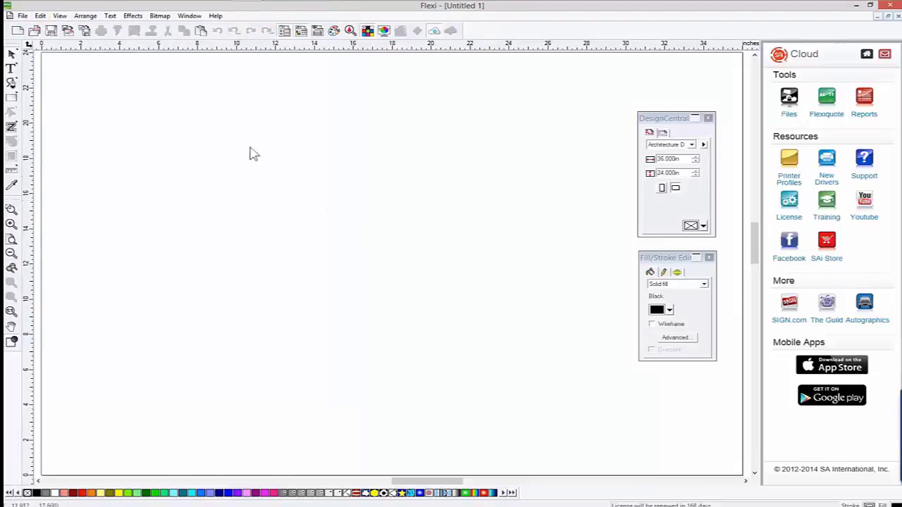
left_click(22, 15)
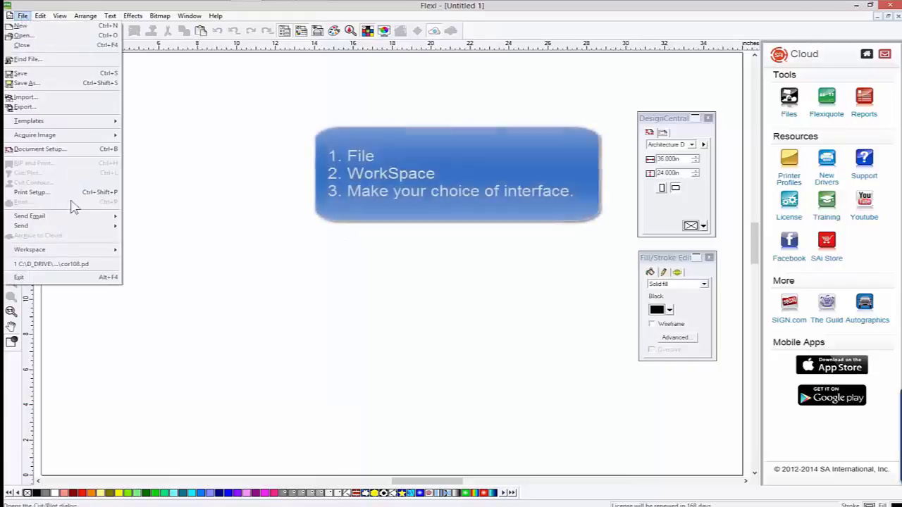
mouse_move(100, 252)
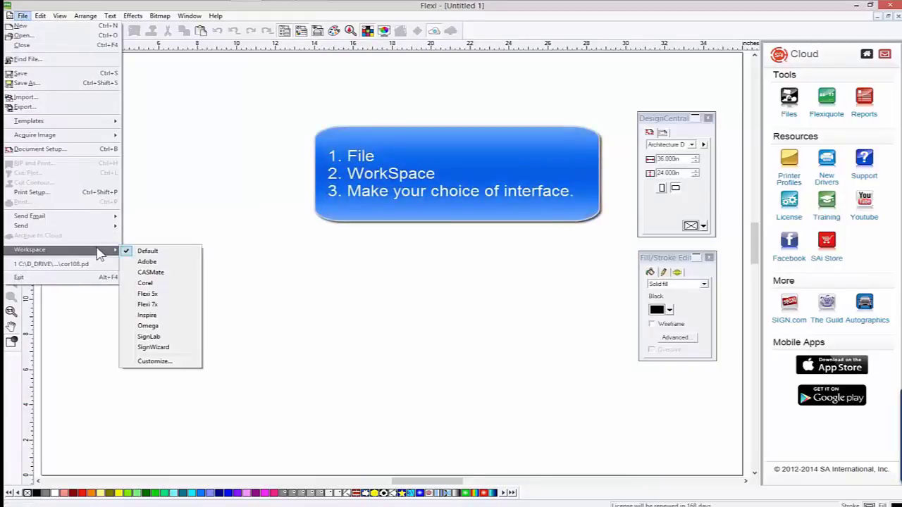
left_click(149, 263)
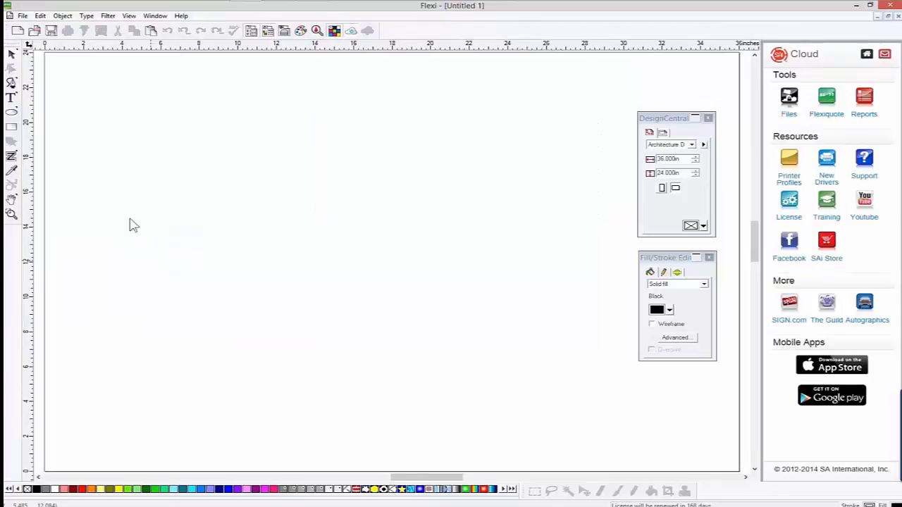
left_click(22, 15)
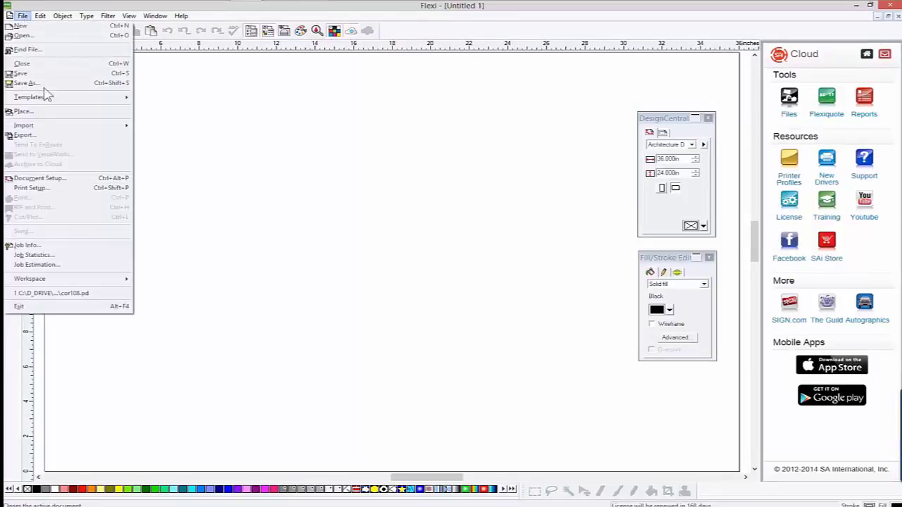
mouse_move(88, 285)
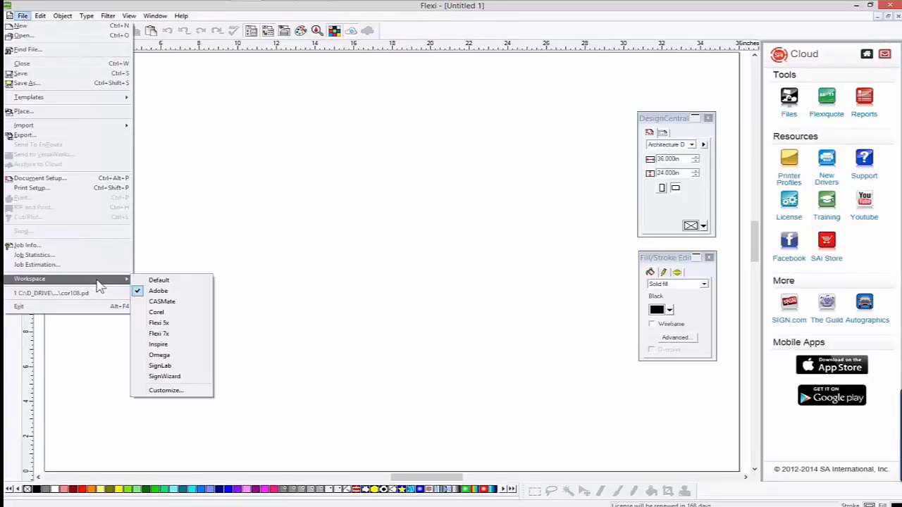
left_click(158, 365)
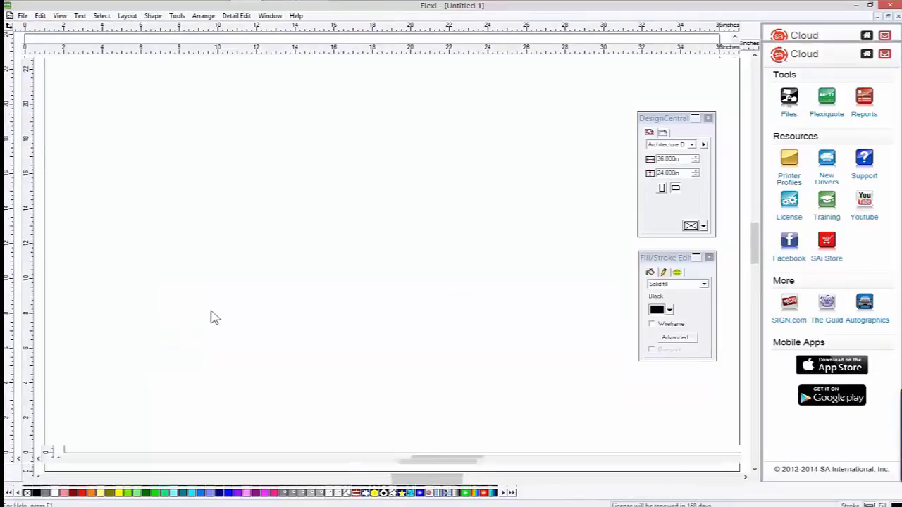
left_click(23, 15)
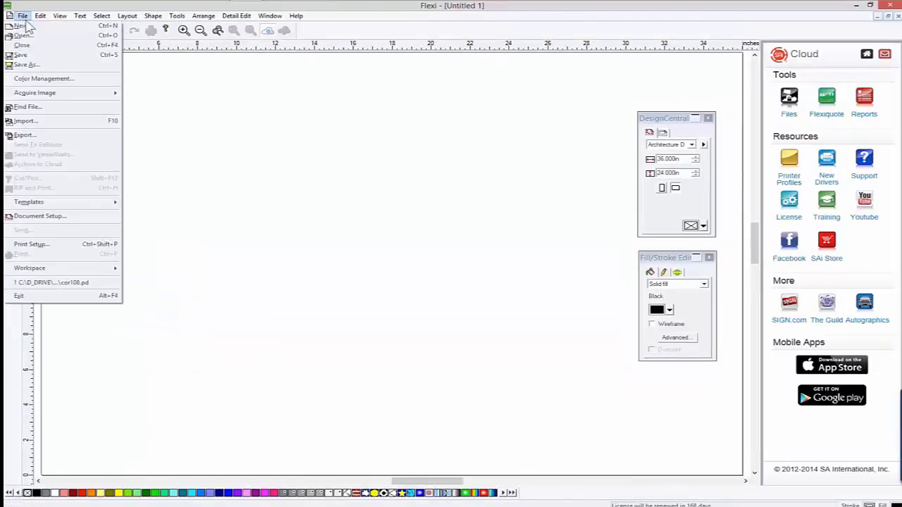
mouse_move(89, 272)
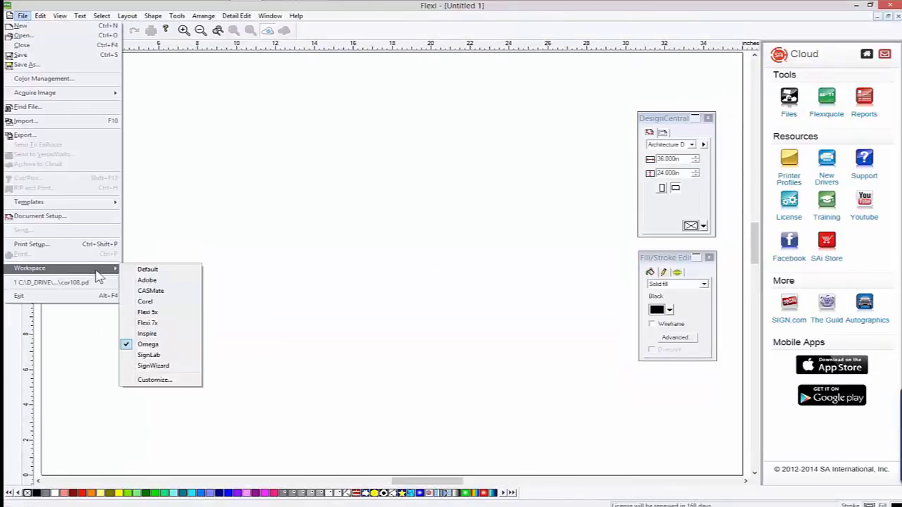
left_click(154, 303)
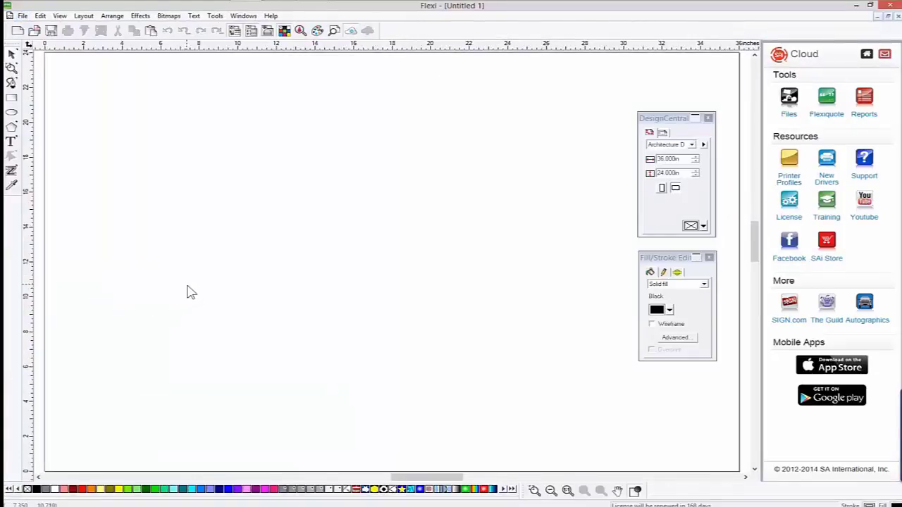
left_click(23, 16)
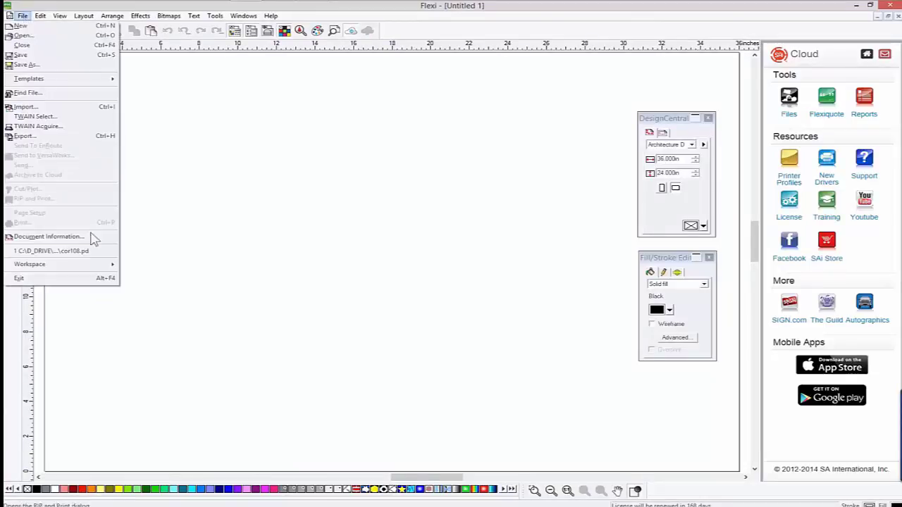
mouse_move(103, 267)
left_click(144, 267)
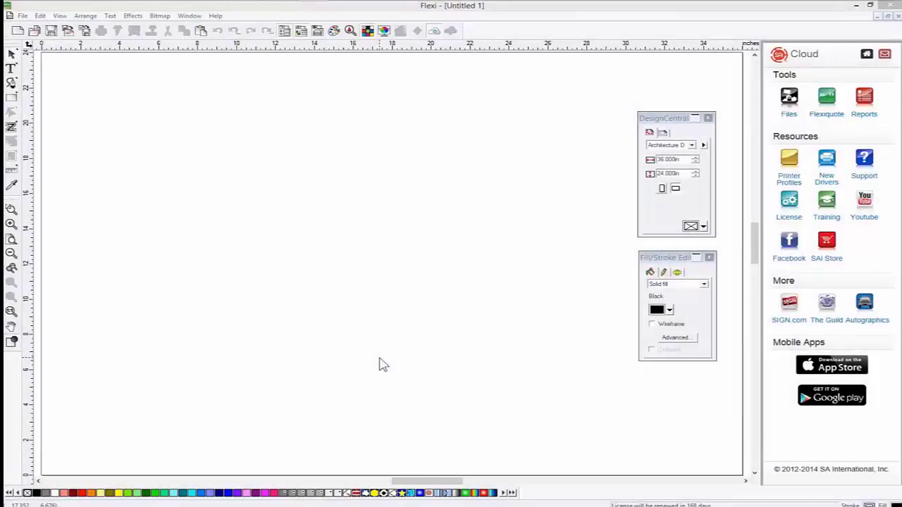
left_click(22, 15)
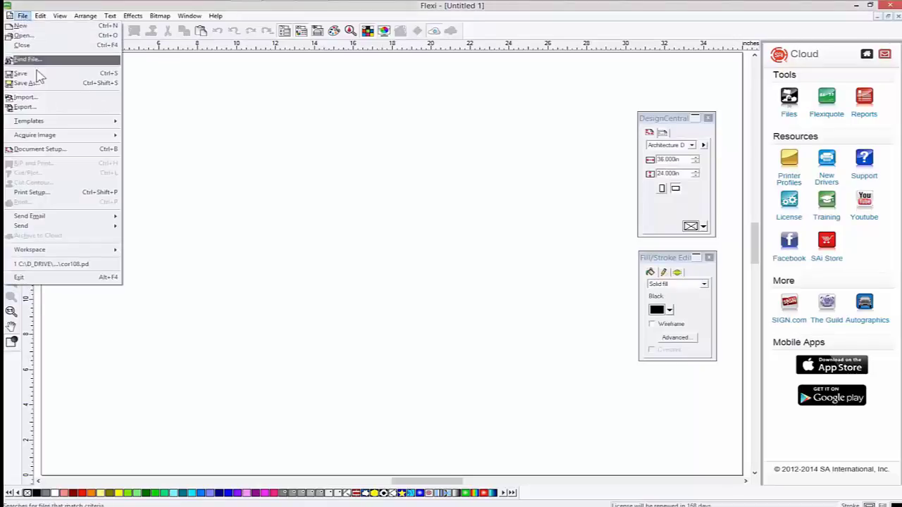
left_click(189, 97)
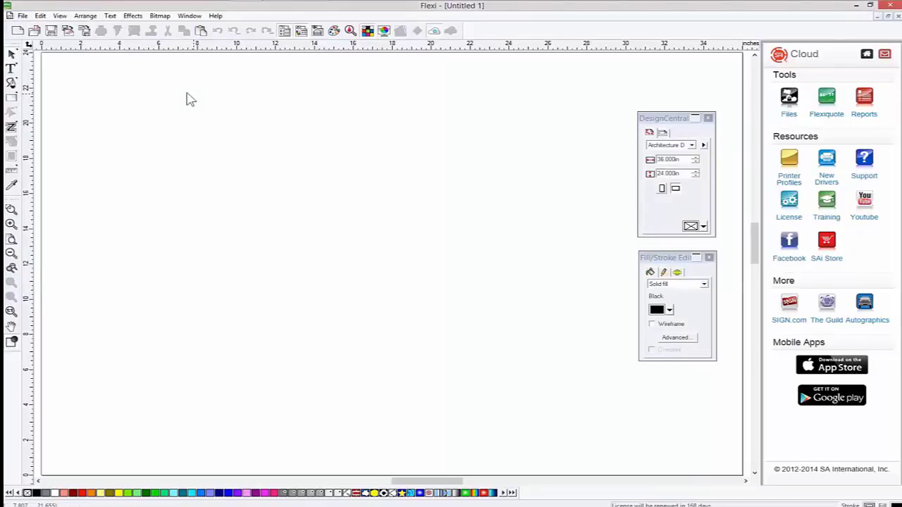
left_click(34, 31)
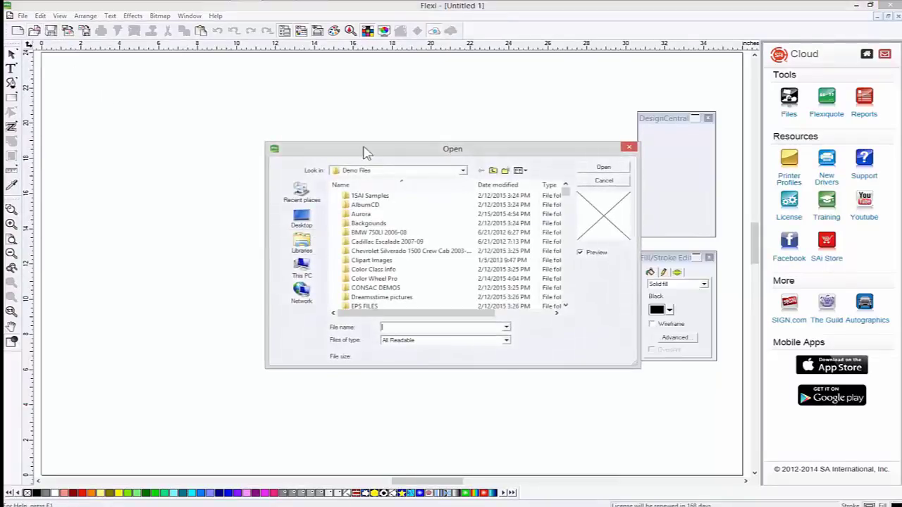
left_click_drag(359, 145, 268, 94)
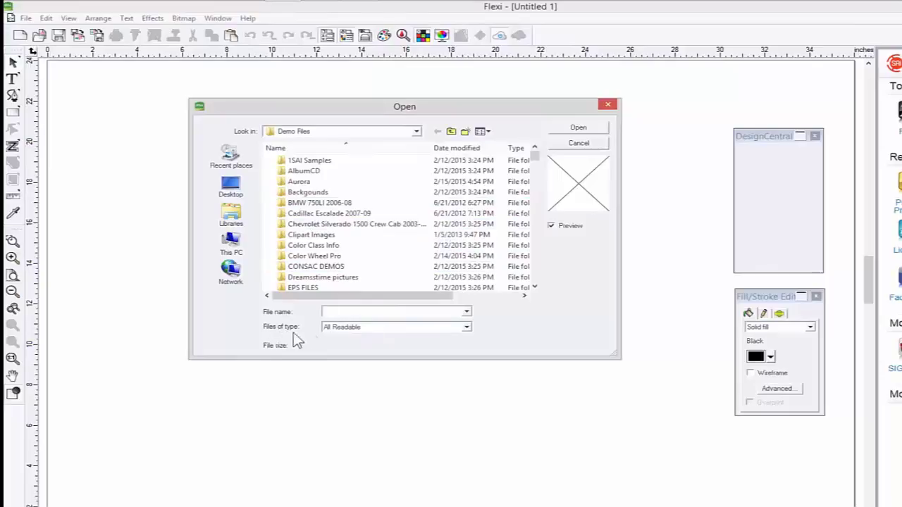
left_click(468, 328)
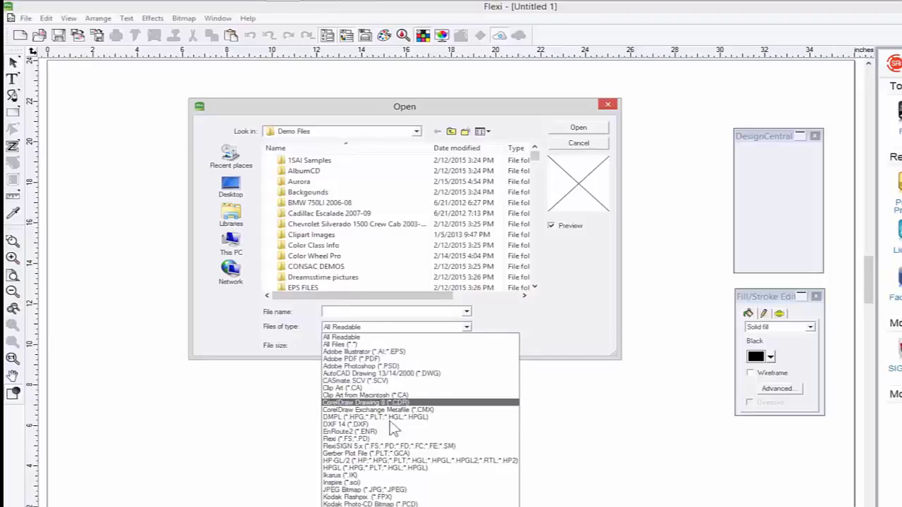
left_click(369, 491)
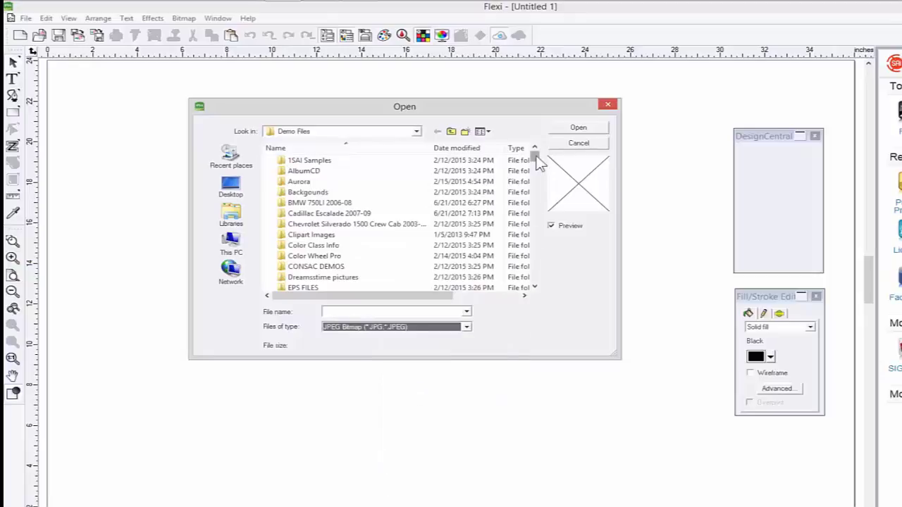
left_click_drag(536, 156, 532, 215)
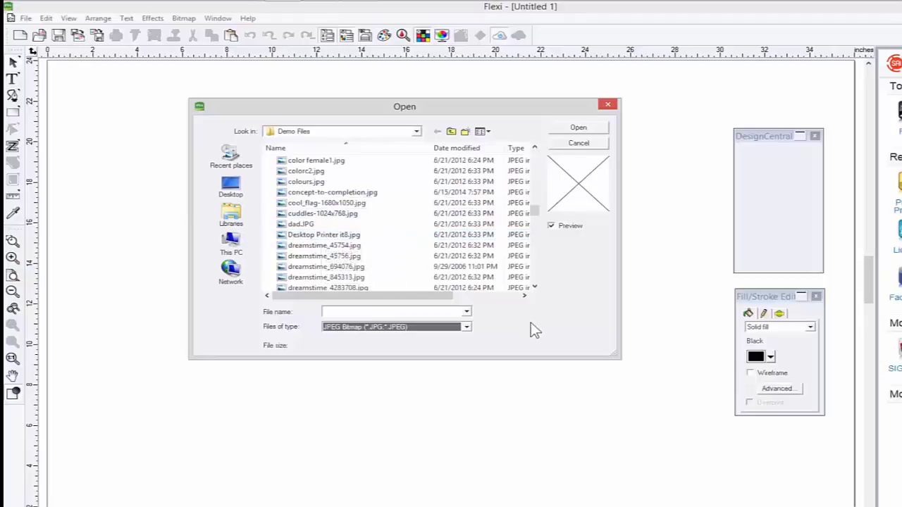
left_click(467, 328)
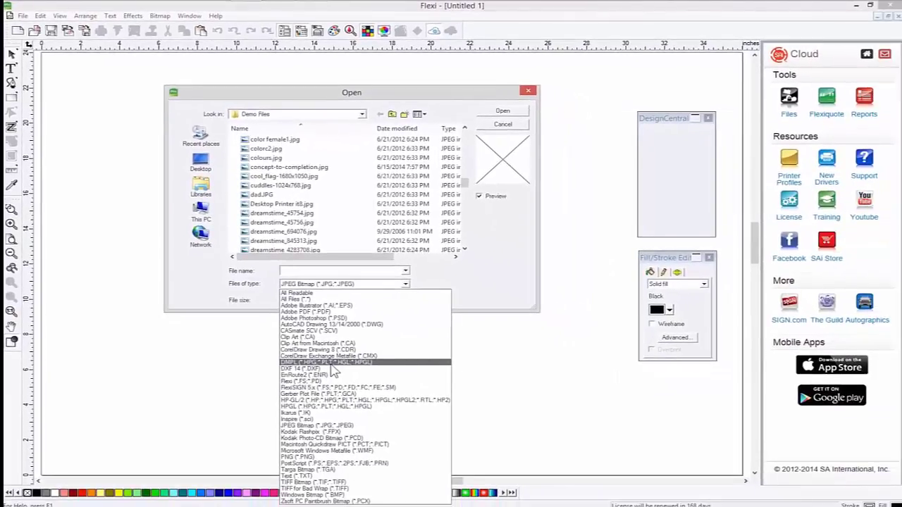
left_click(515, 279)
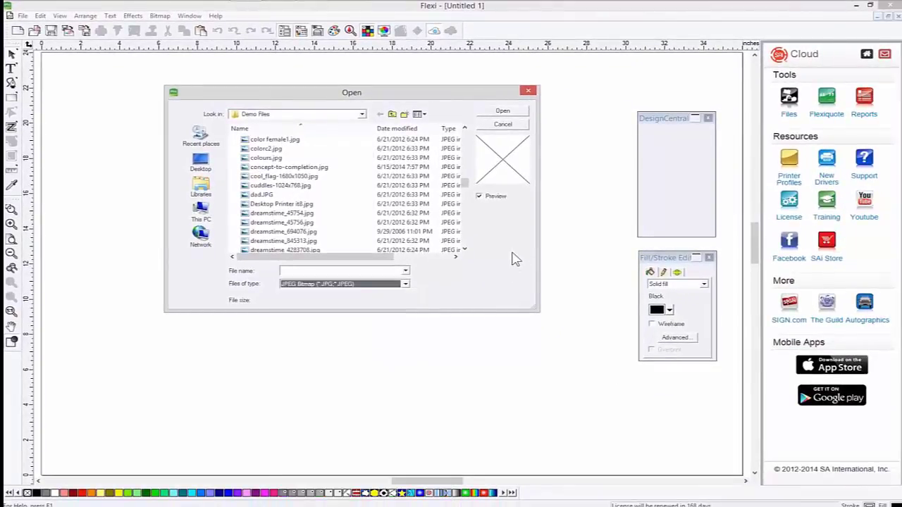
left_click(519, 126)
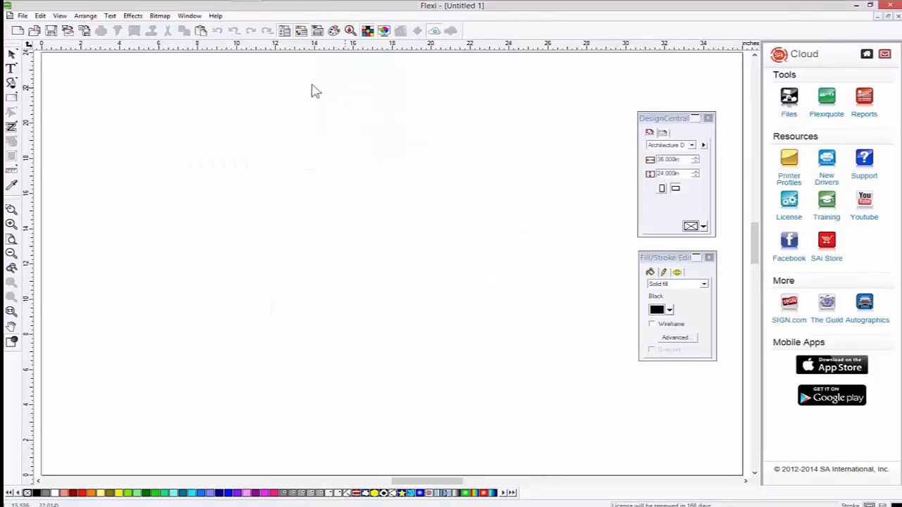
Step: Open the Flexi Help topics and expand Appendix - Supported File Formats
left_click(216, 16)
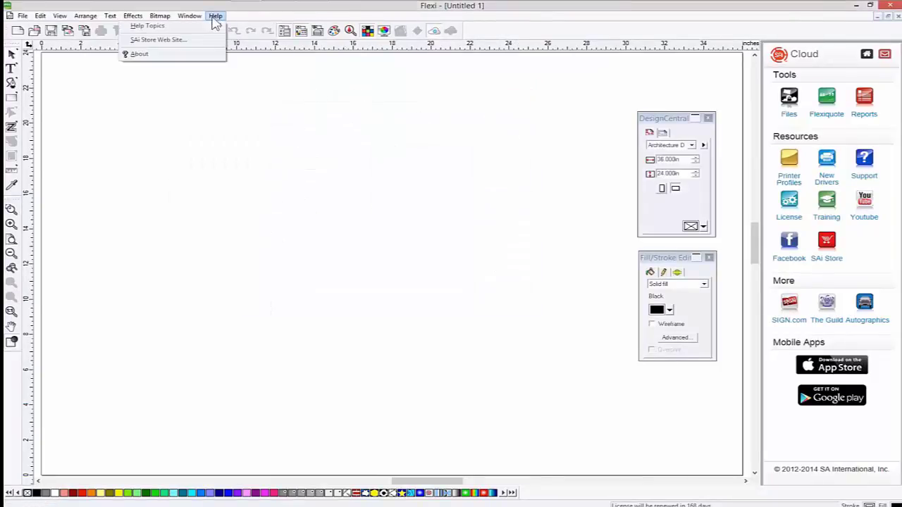
left_click(198, 30)
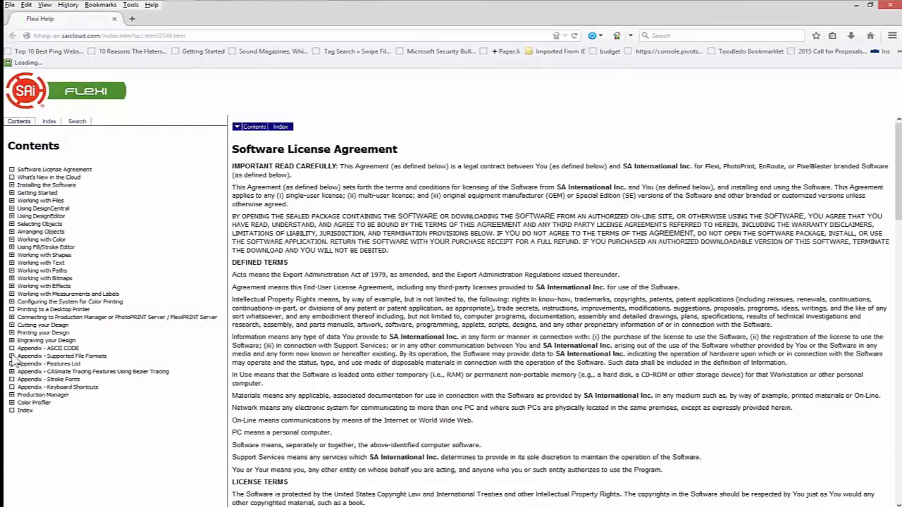
left_click(39, 357)
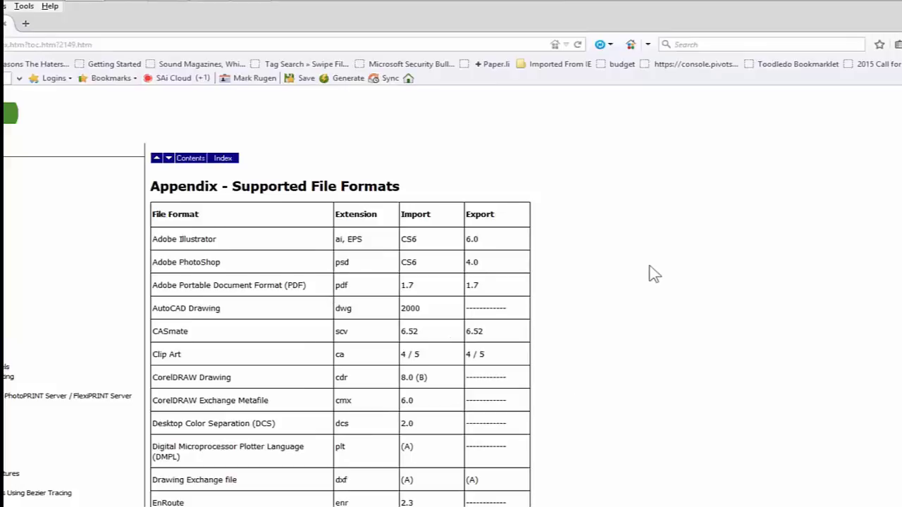
Step: Read through the supported file formats table, then close Help to return to Flexi
scroll(648, 274, "down", 4)
scroll(648, 274, "up", 4)
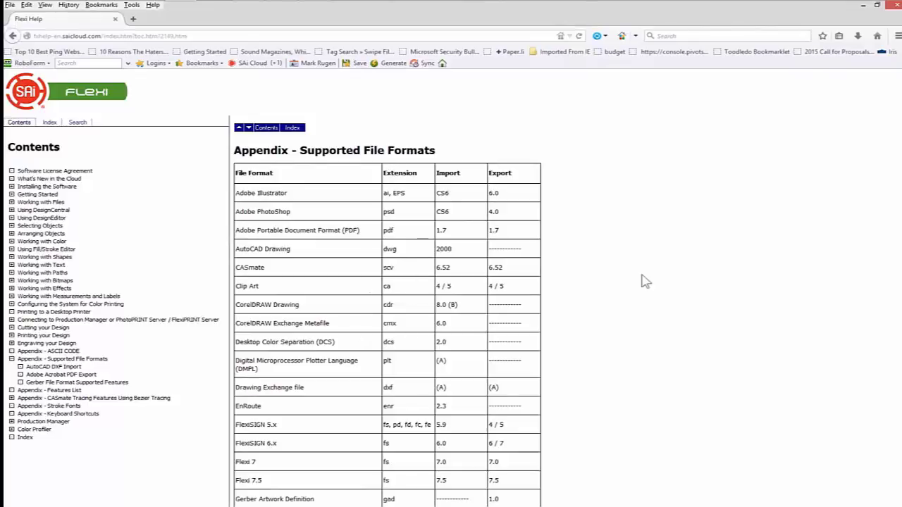
scroll(573, 283, "down", 4)
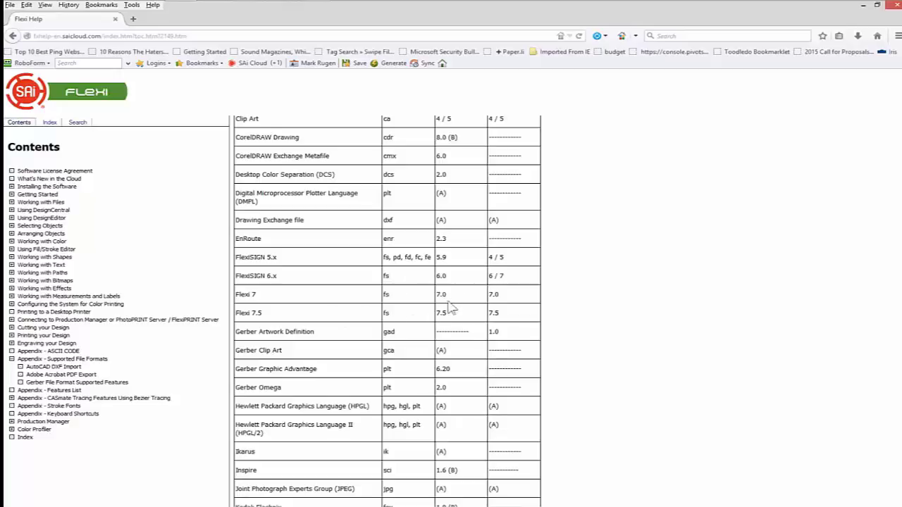
scroll(584, 256, "down", 5)
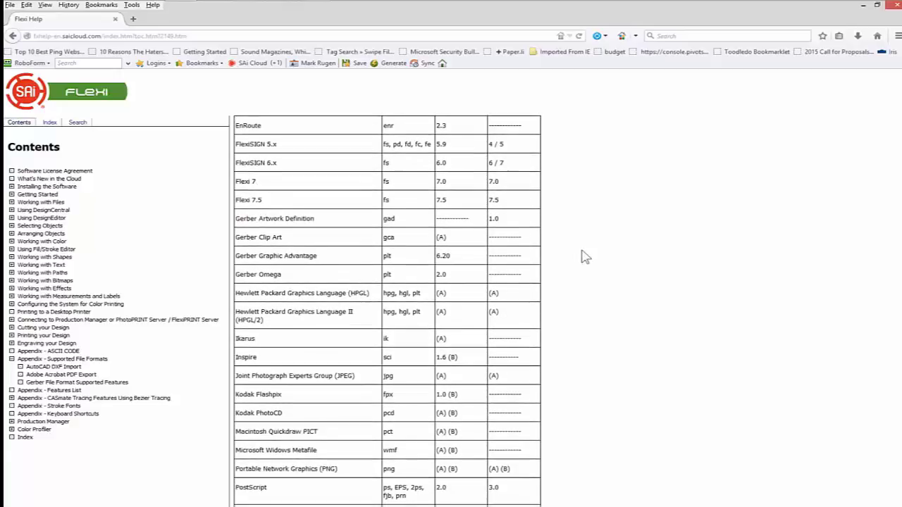
scroll(584, 255, "down", 2)
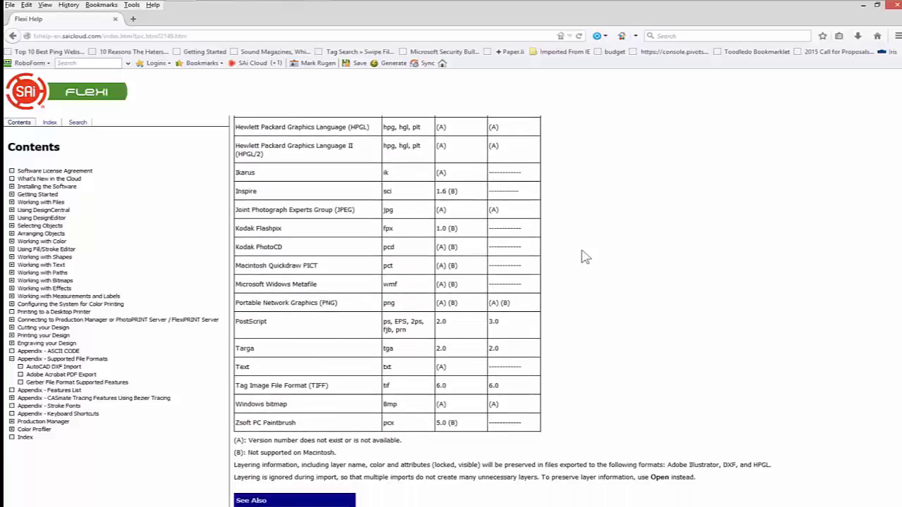
scroll(584, 256, "up", 12)
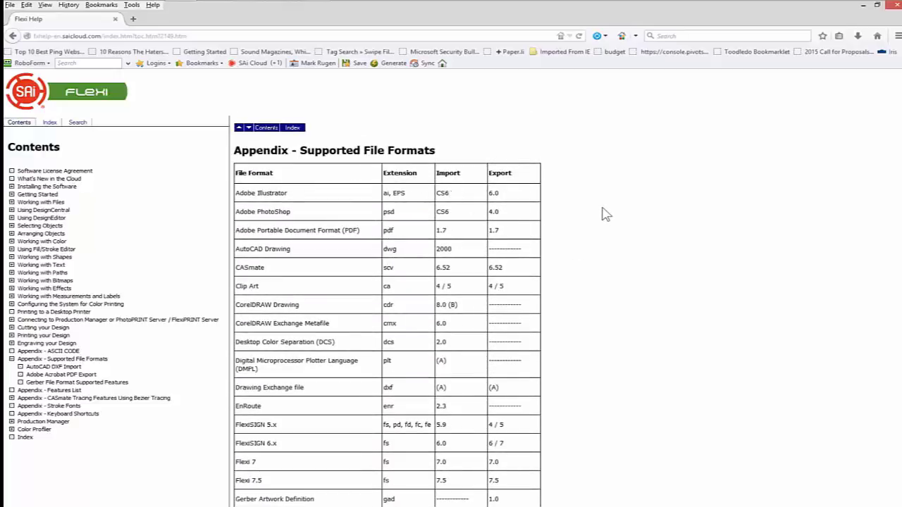
left_click(893, 6)
Step: Load cmyk.jpg from the Demo Files folder as a new 1.800 × 1.500 in cmyk.fs document
left_click(35, 31)
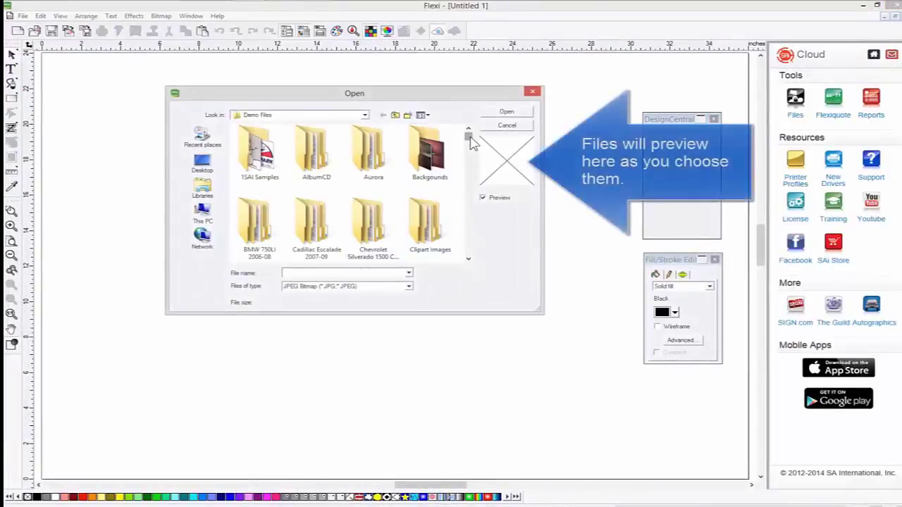
left_click_drag(468, 137, 469, 183)
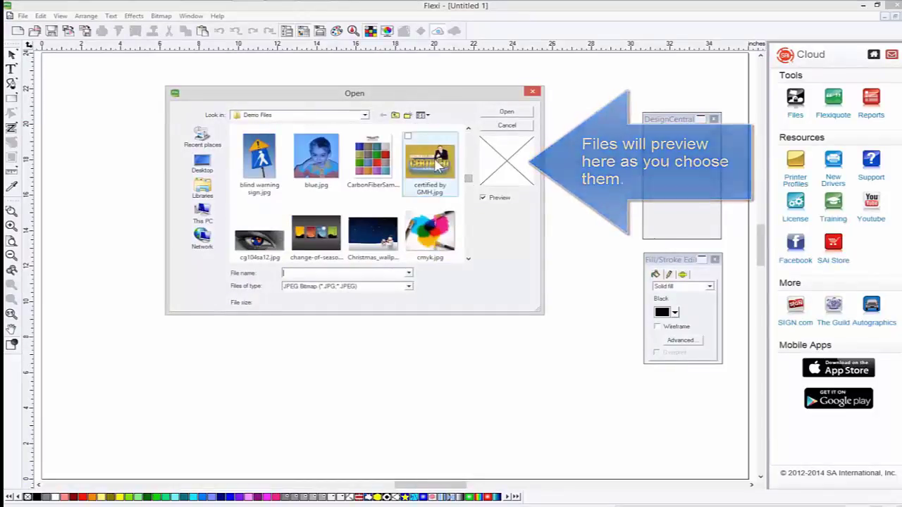
double_click(437, 224)
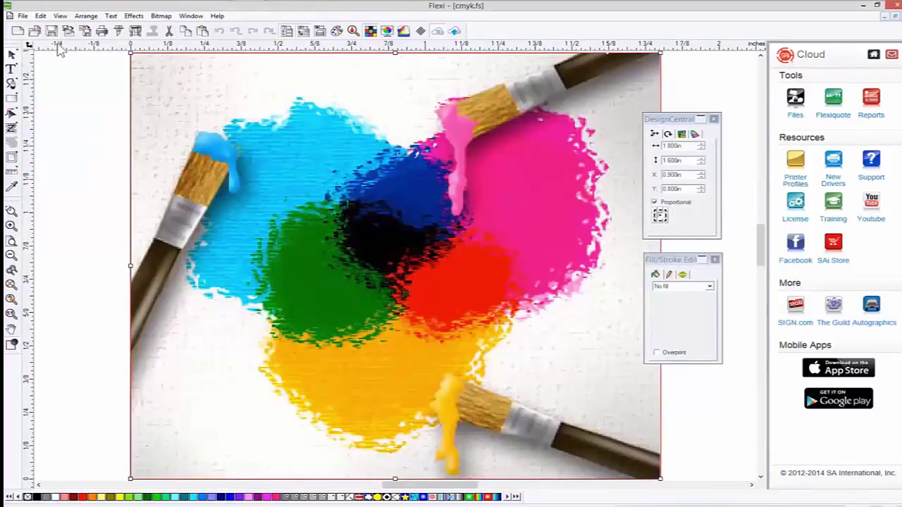
left_click(23, 16)
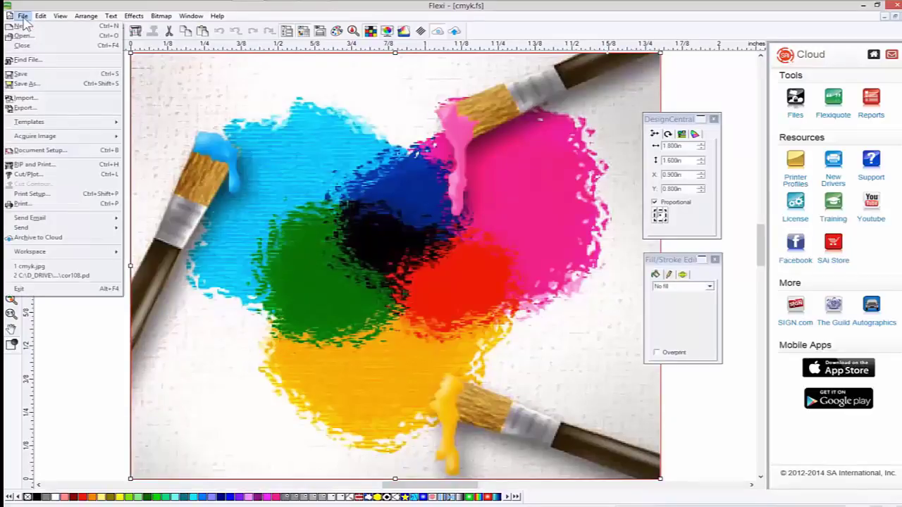
Step: Save the CMYK image with the file type Flexi (*.FS;*.PD)
left_click(45, 83)
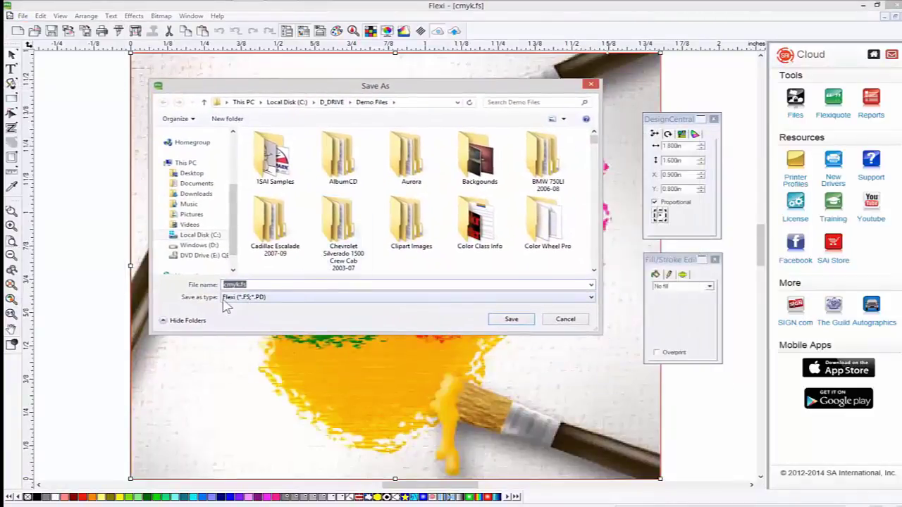
left_click(245, 299)
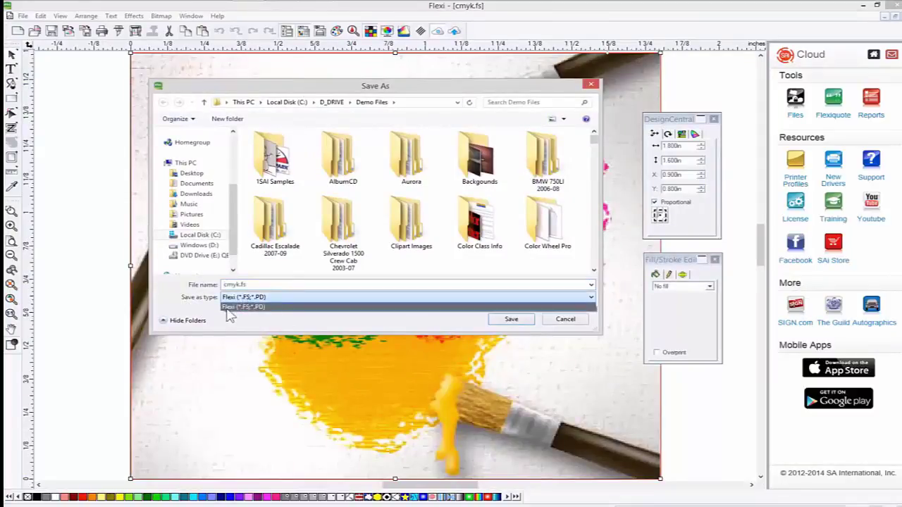
left_click(286, 322)
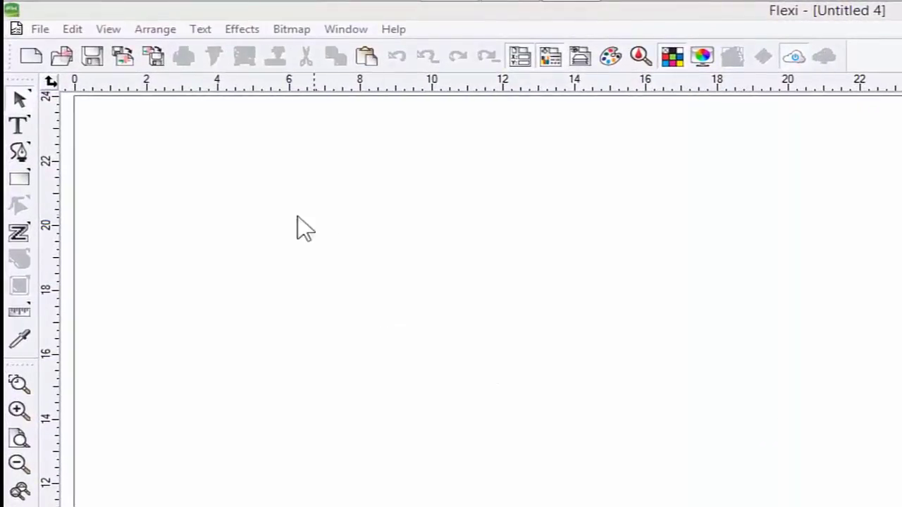
left_click(202, 31)
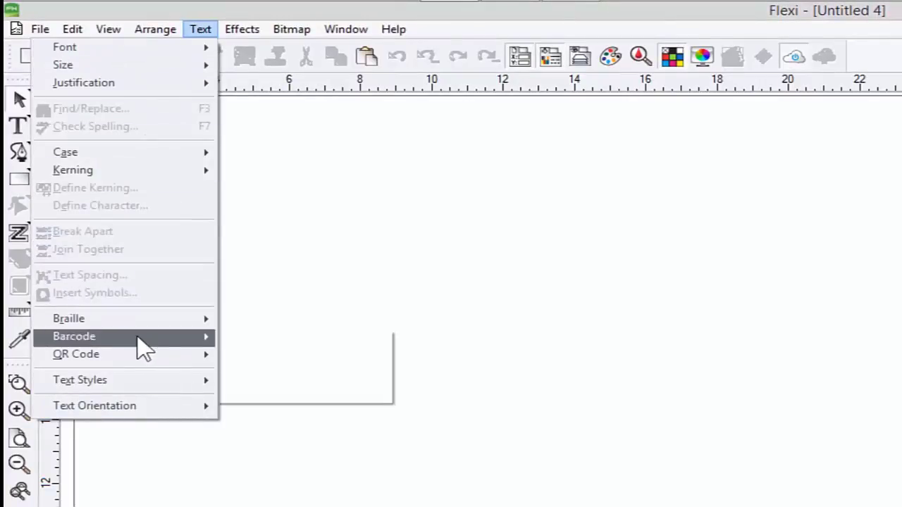
mouse_move(139, 352)
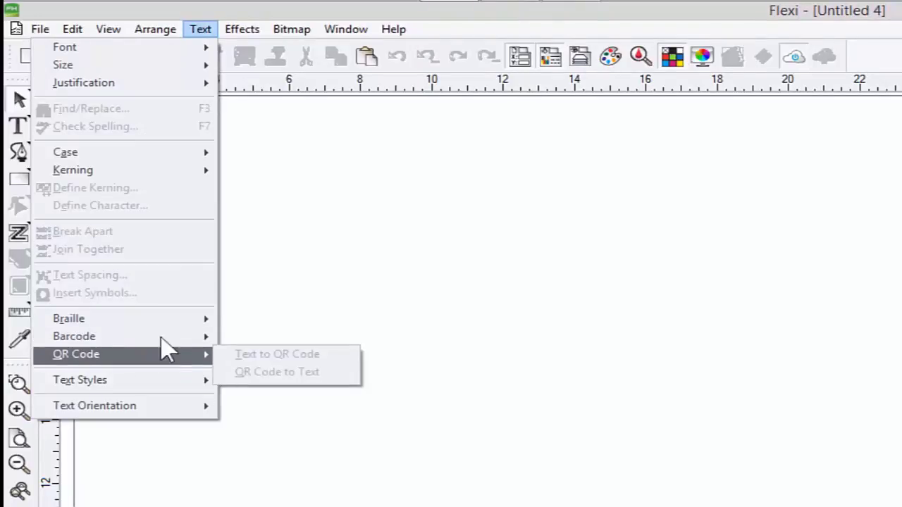
left_click(493, 229)
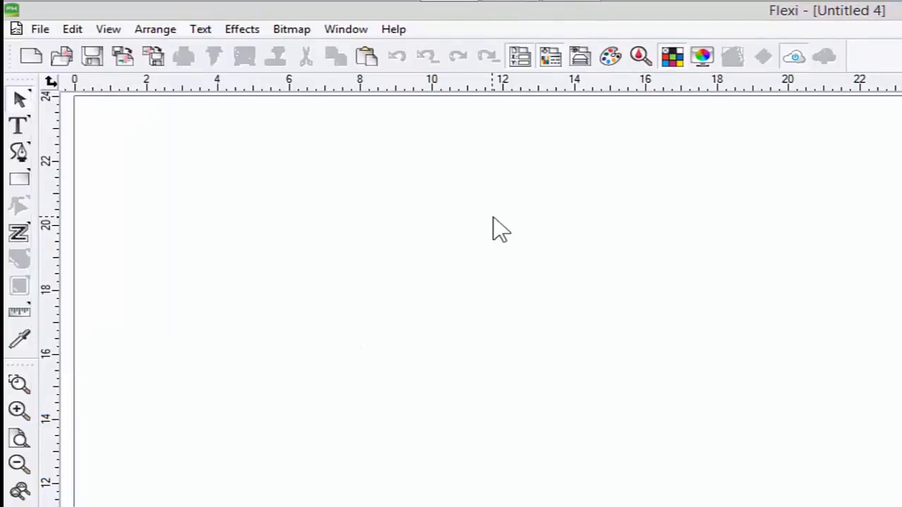
left_click(28, 134)
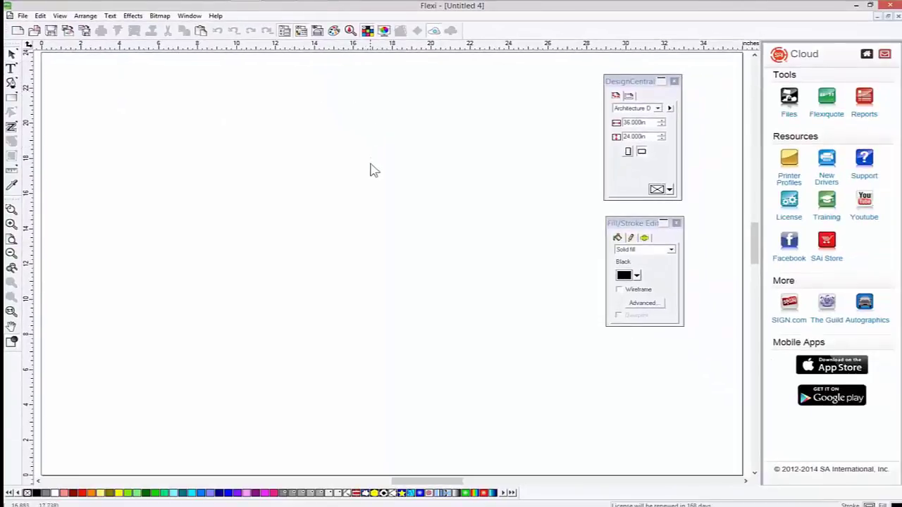
Step: Hide the Cloud panel and add text 'text is easy', 'and fun', 'with trainning' on three lines
left_click(434, 32)
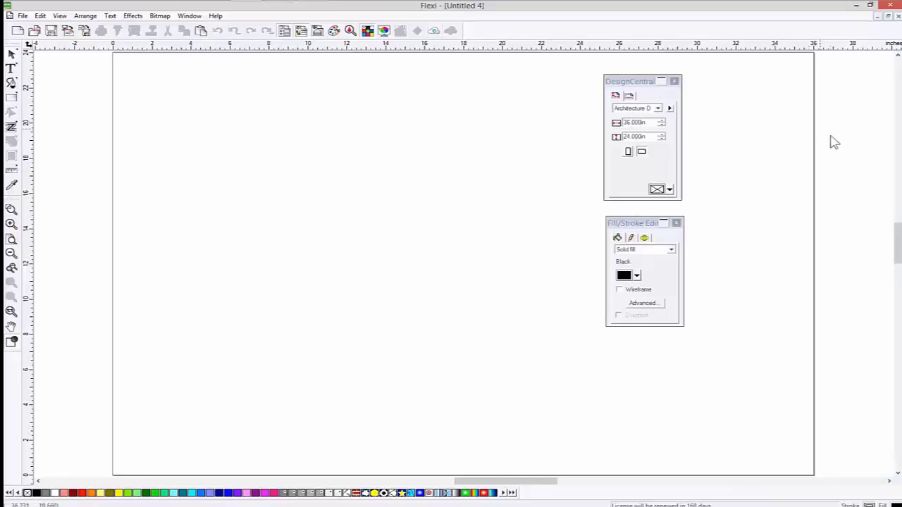
left_click(12, 69)
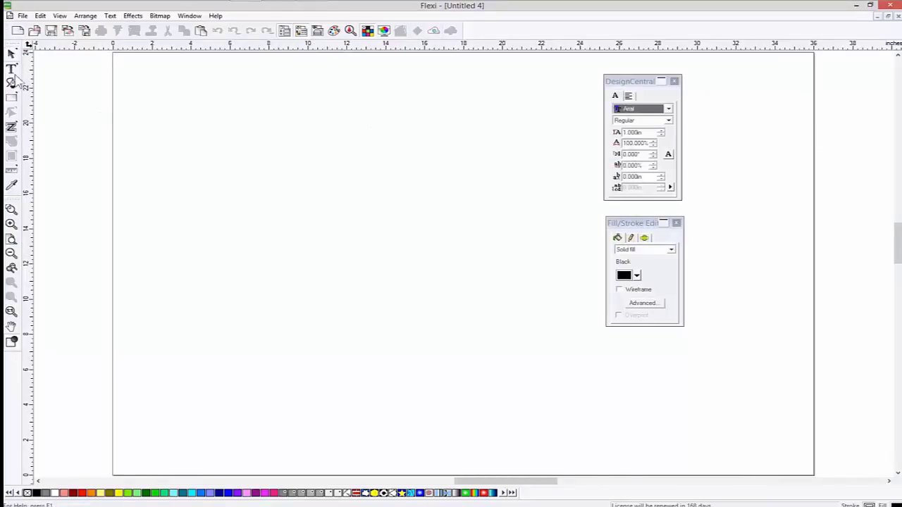
left_click(249, 114)
type("tex")
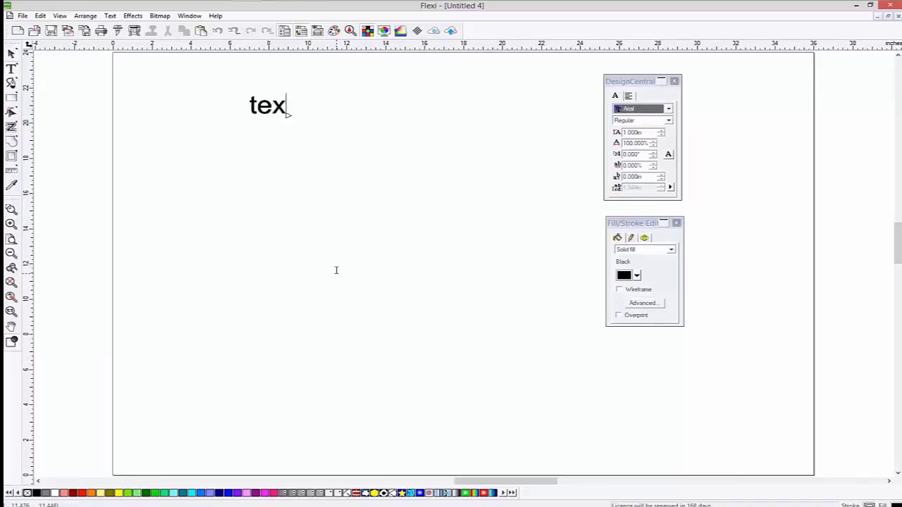
type("t is easy")
key("Return")
type("and fun")
key("Return")
type("with trainning")
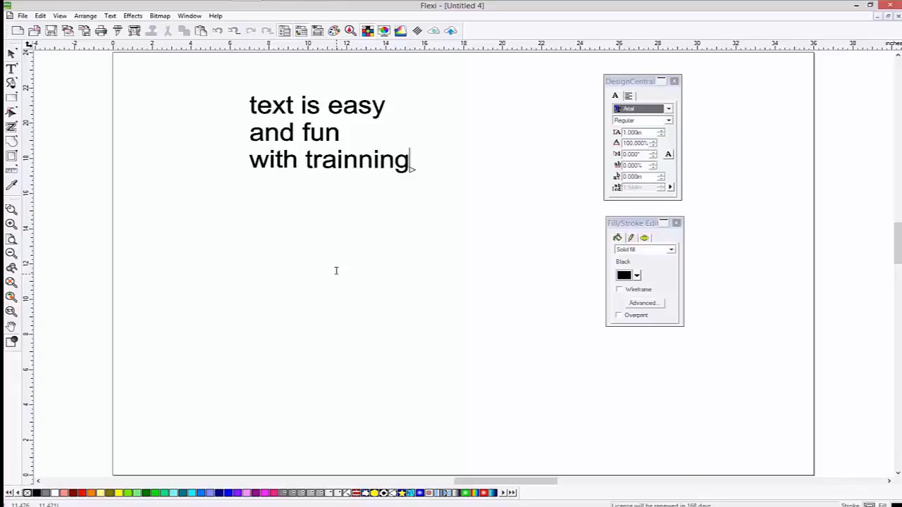
left_click(340, 199)
Step: Change 'trainning' to 'training' in the third line using the spelling suggestion
left_click(368, 127)
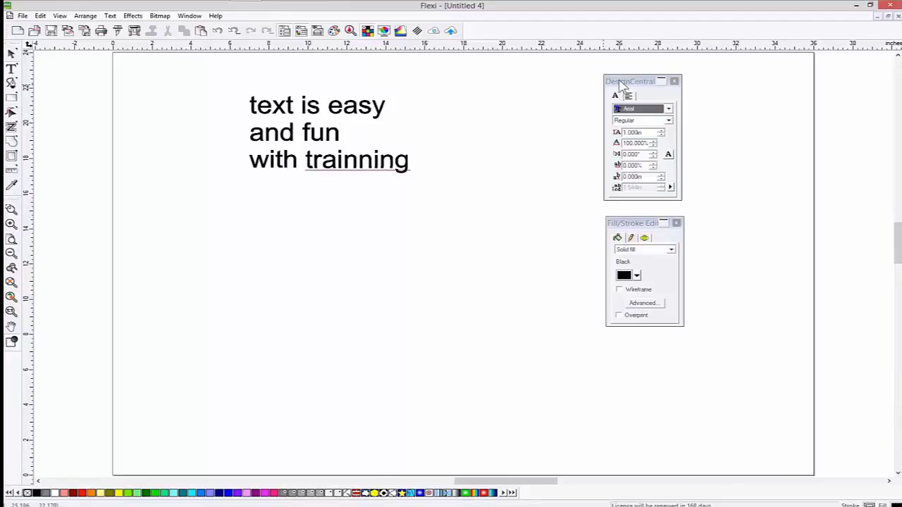
left_click_drag(624, 81, 464, 93)
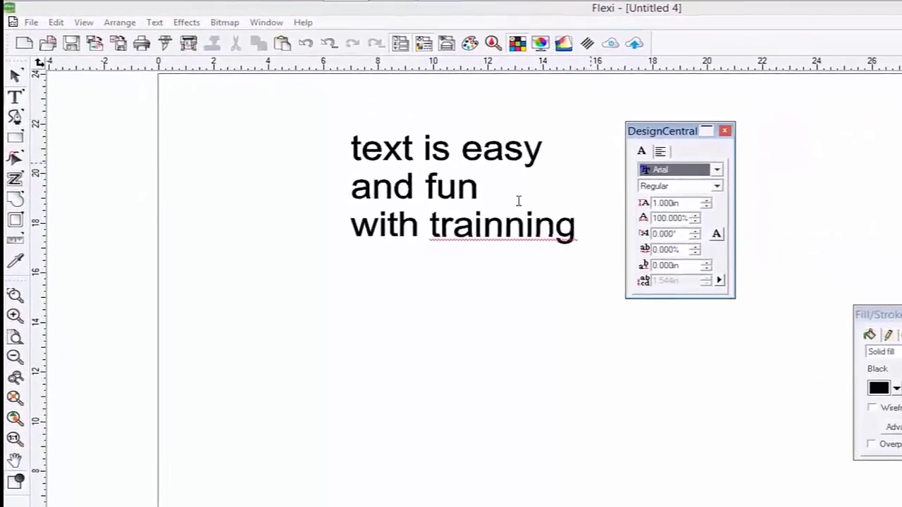
right_click(481, 233)
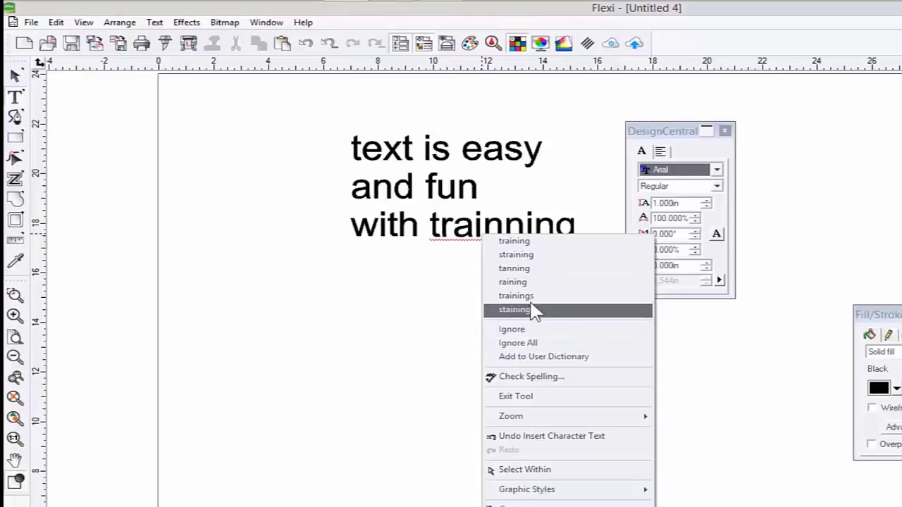
left_click(512, 243)
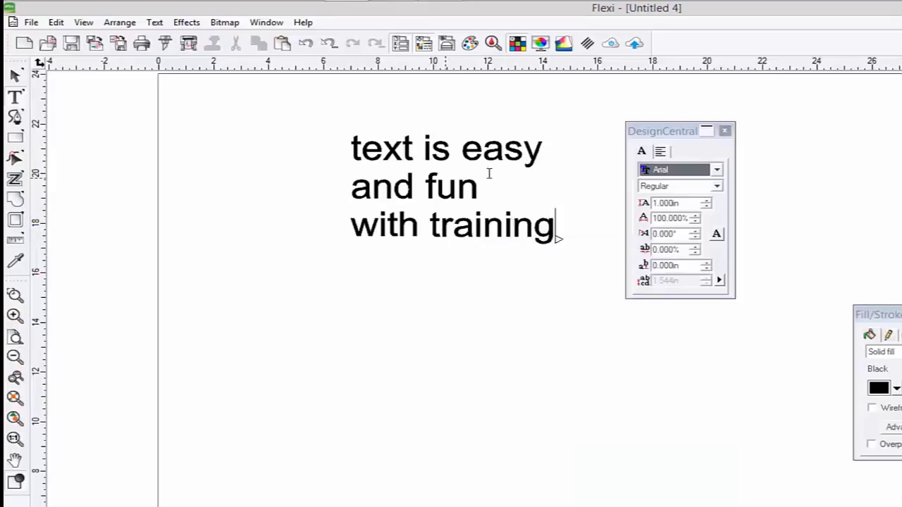
Step: Select the text and try font sizes of 0.900in and 0.600in before returning to 1.000in
left_click_drag(655, 131, 646, 122)
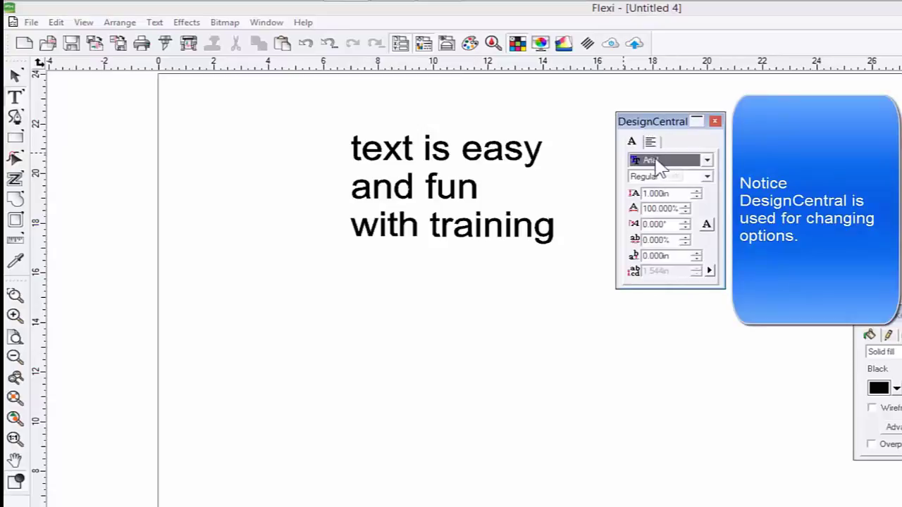
left_click(650, 142)
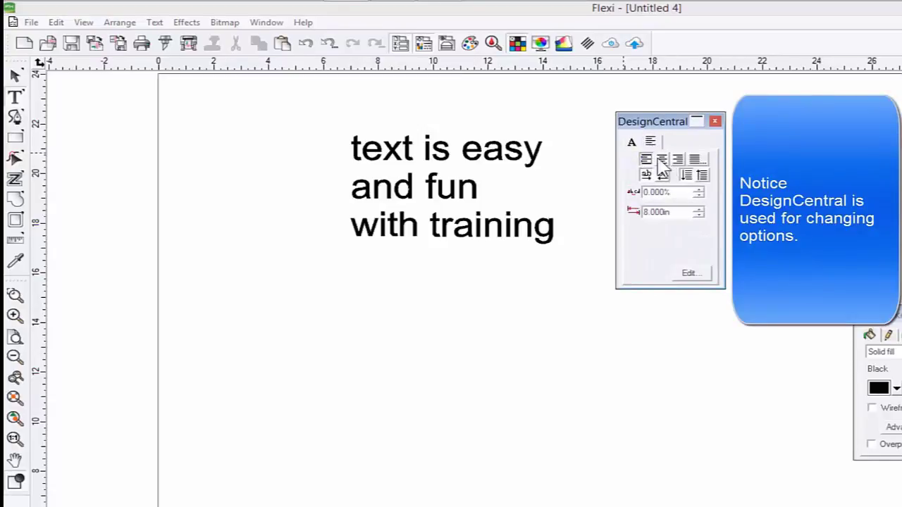
left_click(633, 143)
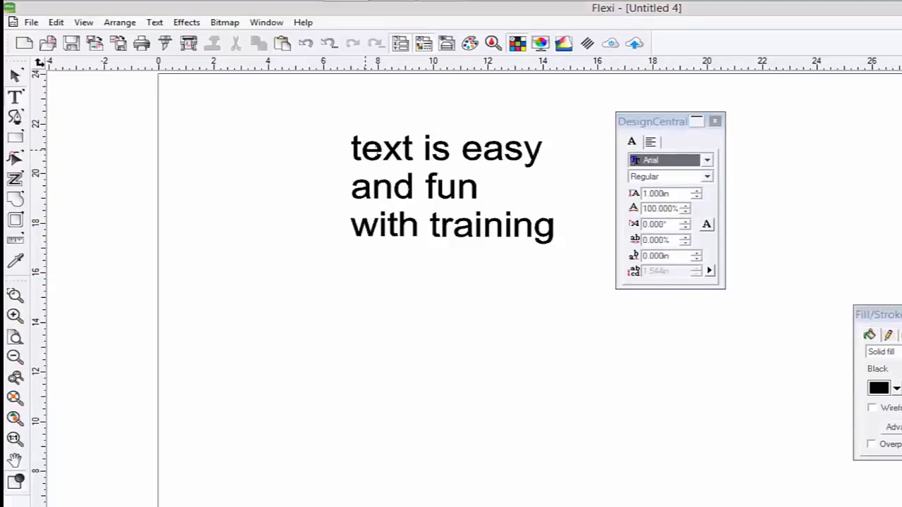
left_click_drag(361, 147, 566, 235)
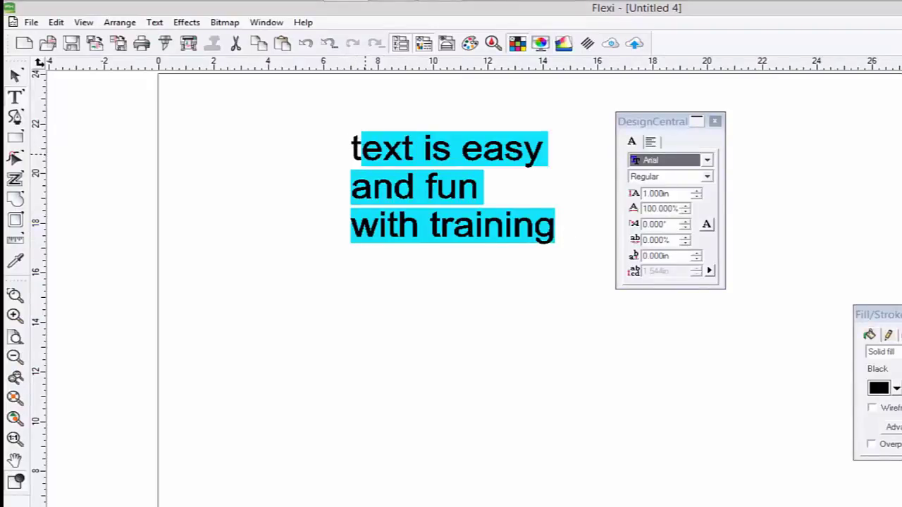
left_click(697, 197)
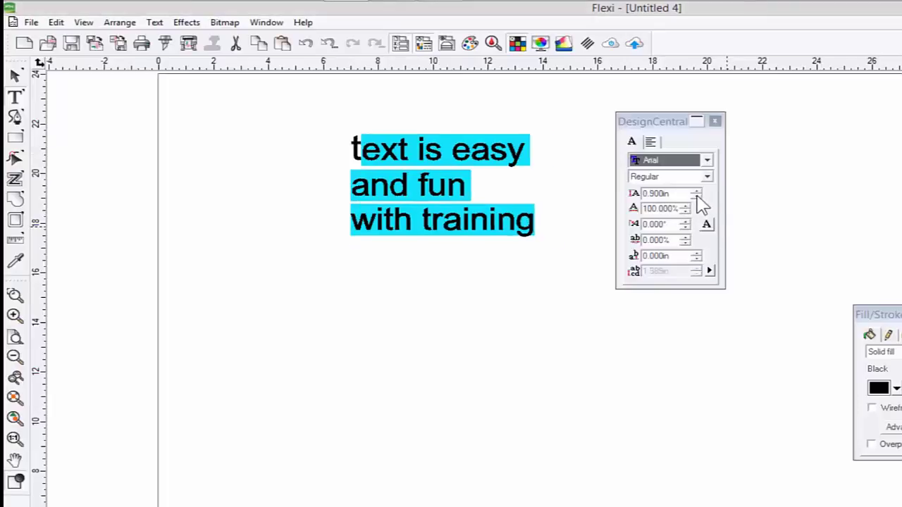
left_click(697, 196)
left_click(697, 196)
left_click(697, 197)
left_click(697, 191)
left_click(697, 191)
left_click(697, 191)
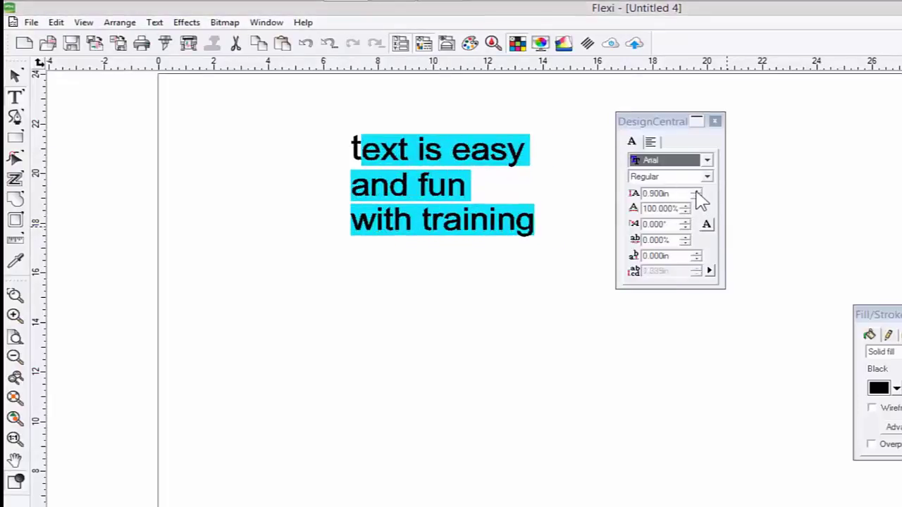
left_click(697, 192)
Step: Select all three lines and raise the font size to 1.400in
left_click_drag(346, 149, 557, 238)
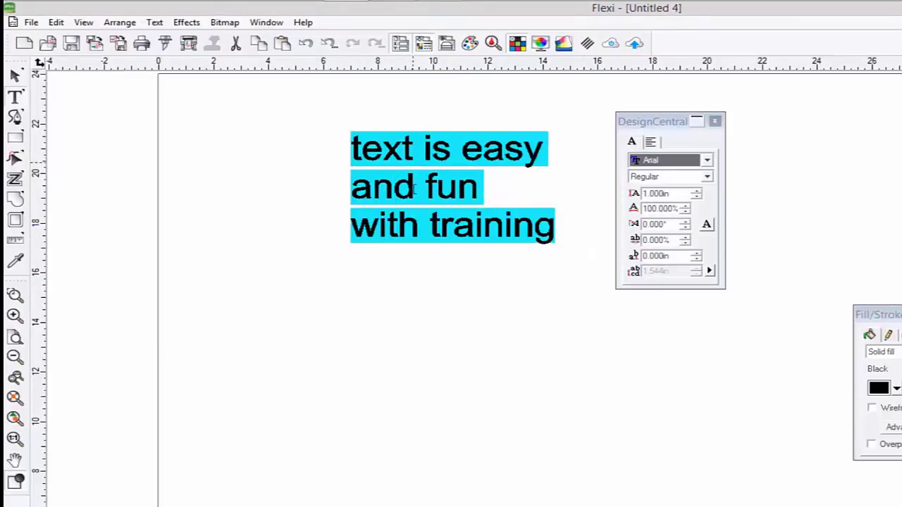
left_click(697, 191)
left_click(697, 191)
left_click(697, 192)
left_click(697, 191)
left_click_drag(661, 127, 720, 131)
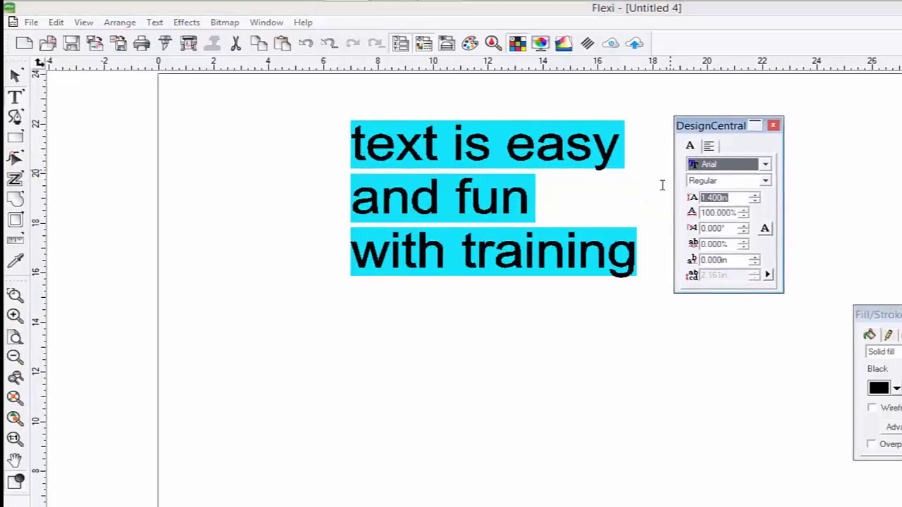
Step: Try the Ariston font and Bold Italic and Bold styles, then revert to Arial Regular
left_click(765, 165)
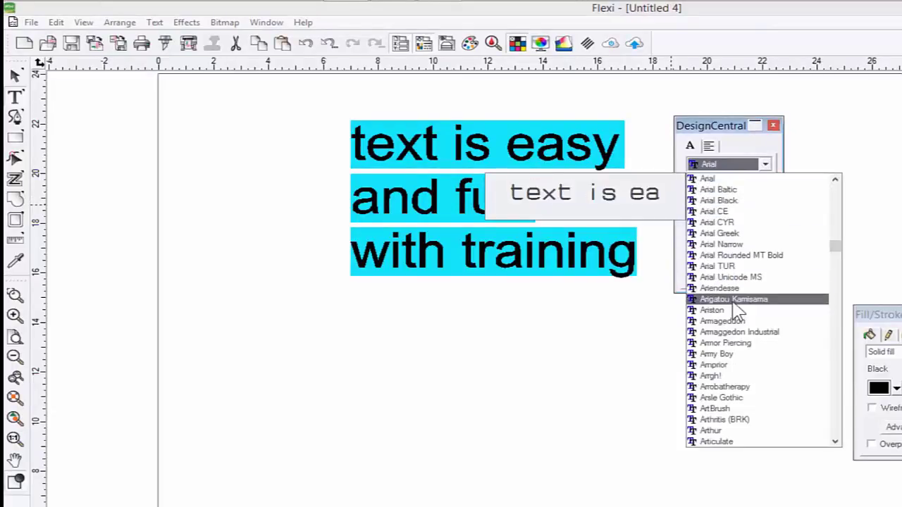
left_click(733, 311)
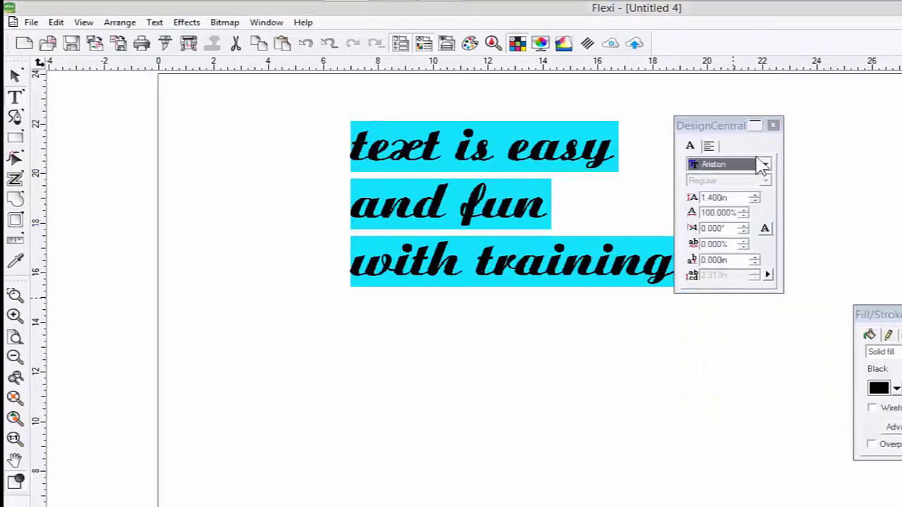
left_click(766, 165)
scroll(740, 232, "up", 2)
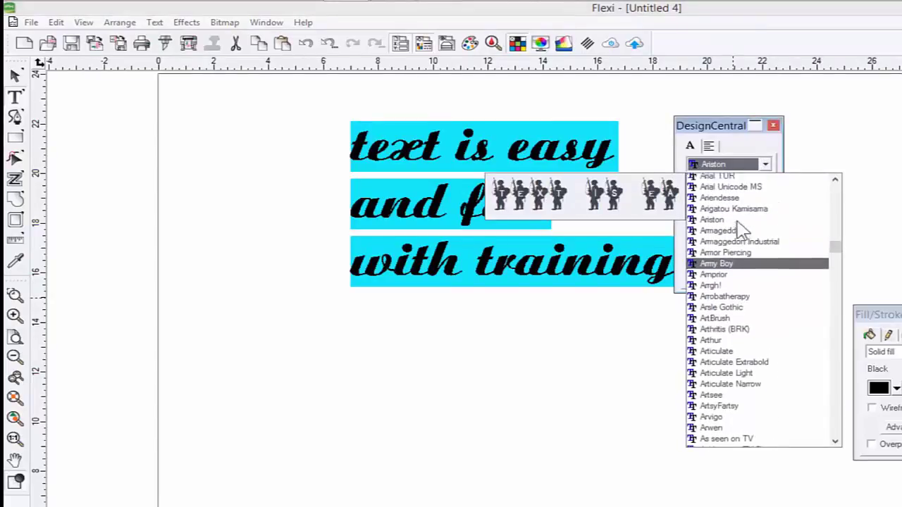
scroll(736, 231, "up", 2)
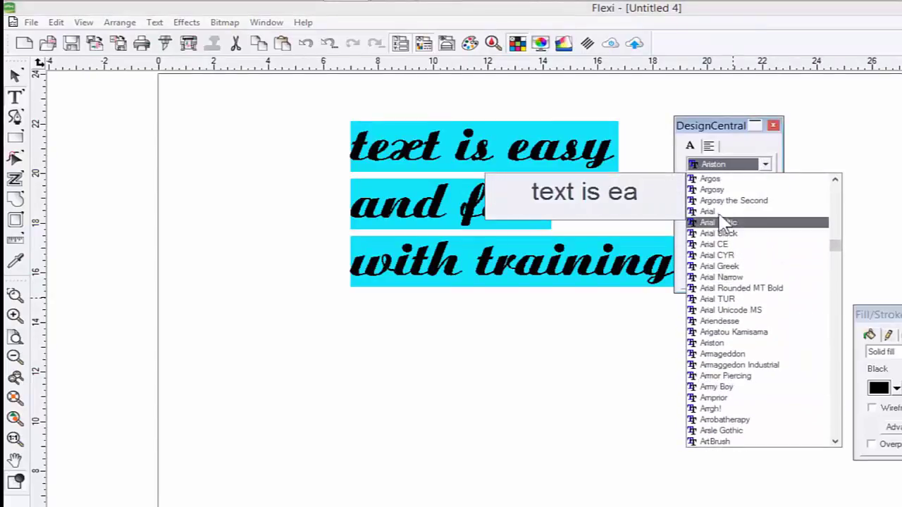
left_click(718, 213)
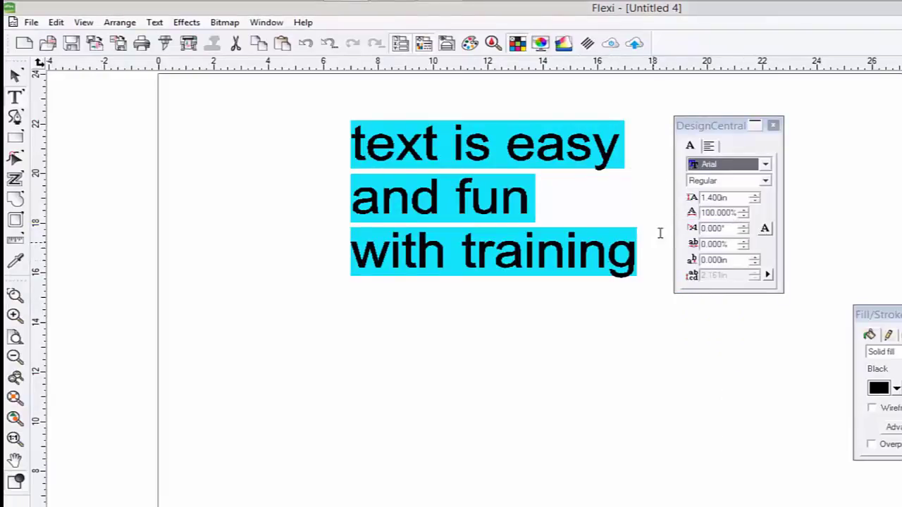
left_click(712, 181)
left_click(711, 211)
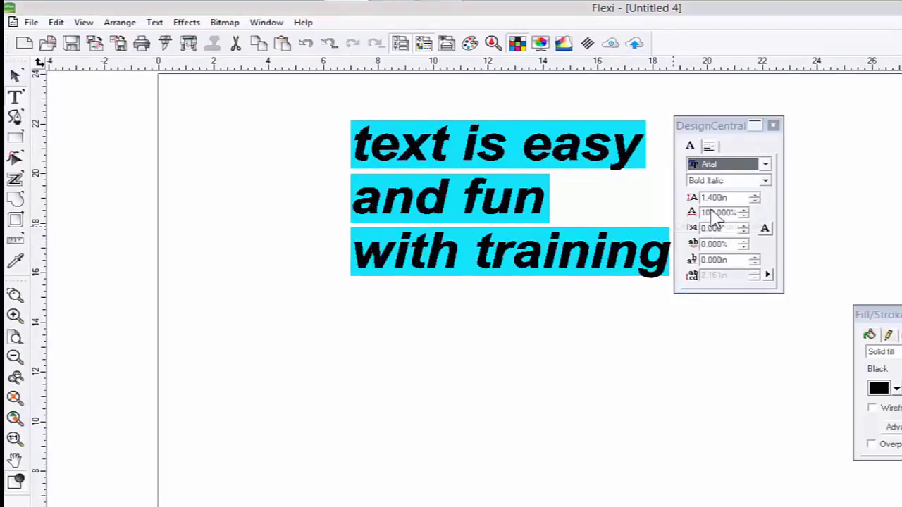
left_click(721, 182)
left_click(717, 202)
left_click(716, 181)
left_click(721, 192)
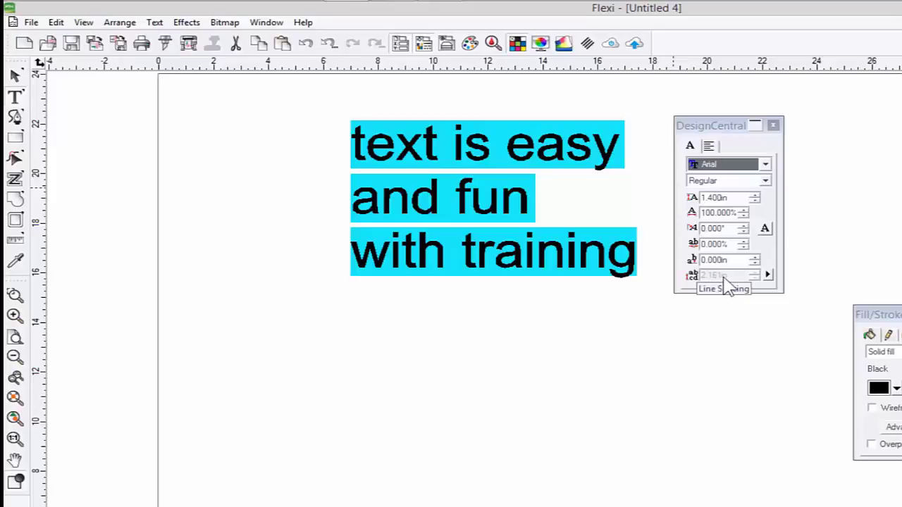
Step: Switch line spacing to Specify and set it to 2.161in
left_click(768, 275)
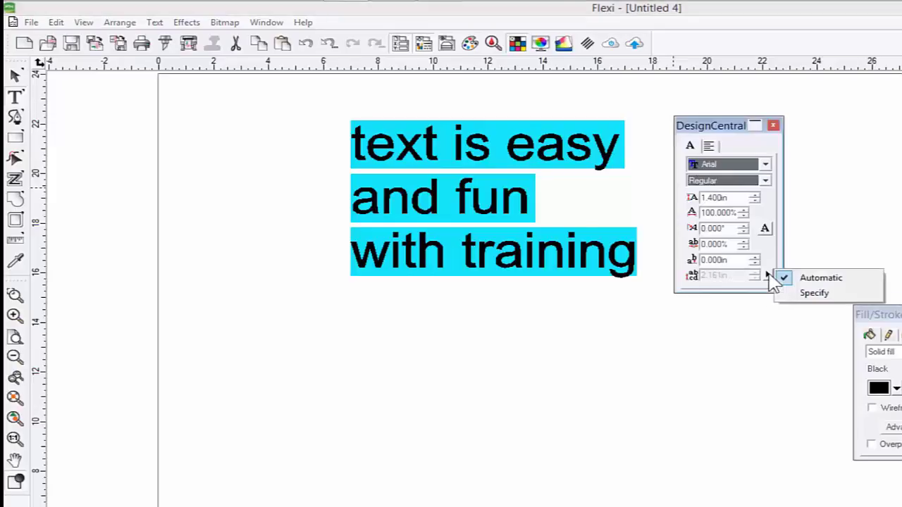
left_click(821, 295)
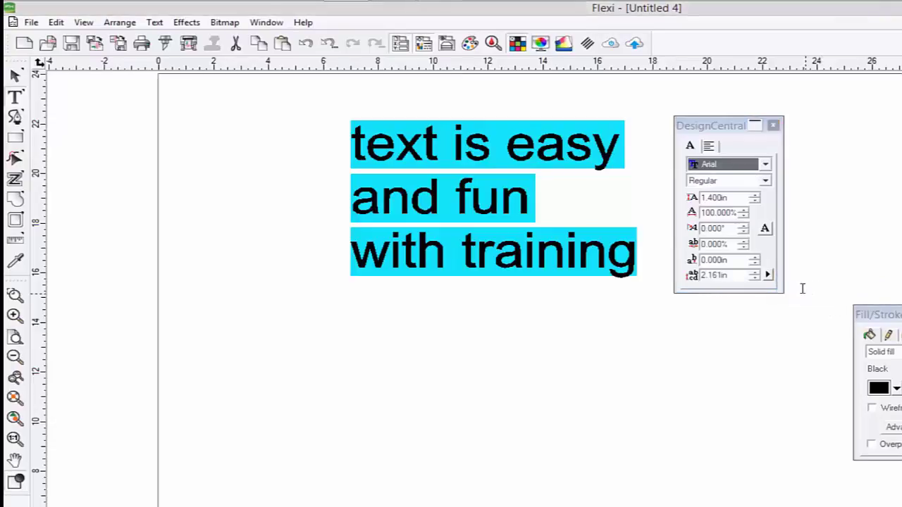
left_click(754, 278)
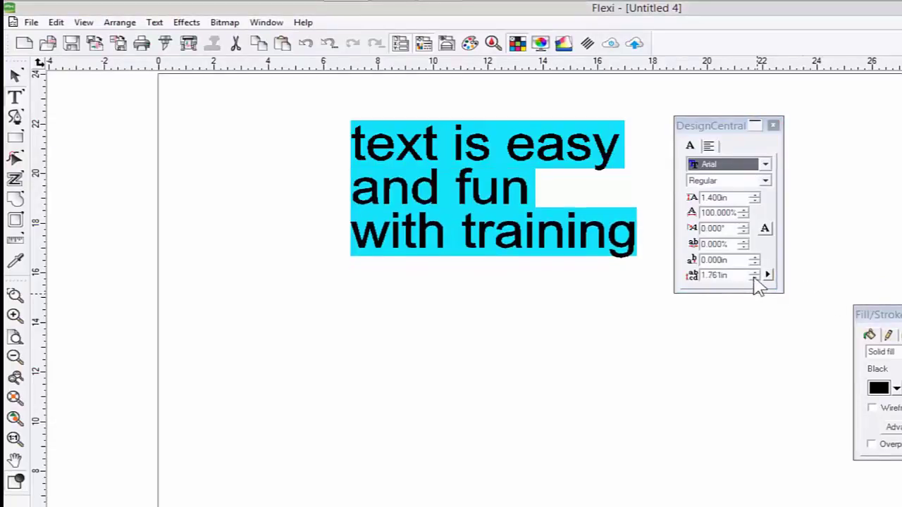
left_click(755, 272)
left_click(754, 272)
left_click(754, 272)
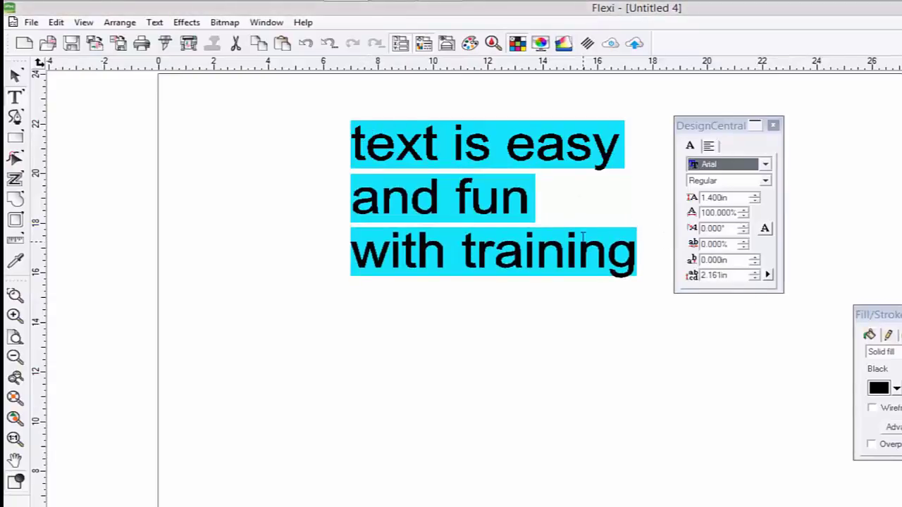
Step: Try centre, right and full justification, then return the text to left alignment
left_click(709, 146)
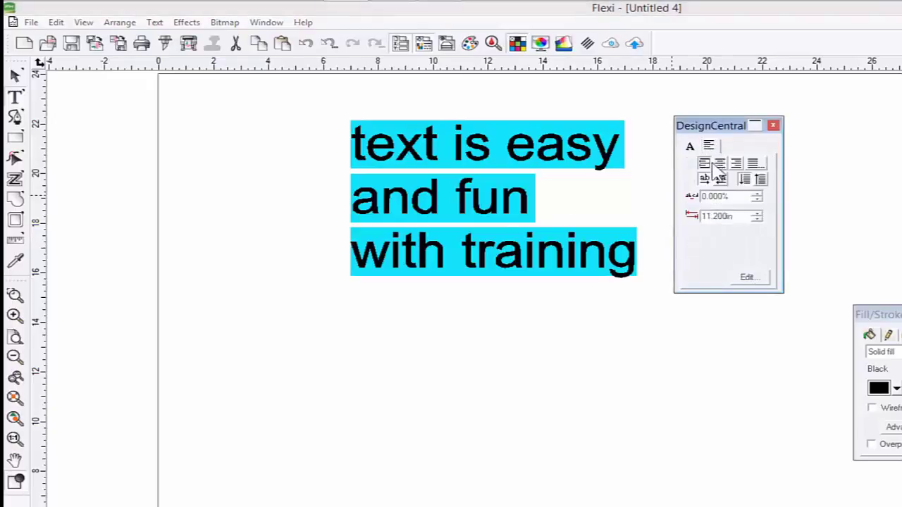
left_click(720, 164)
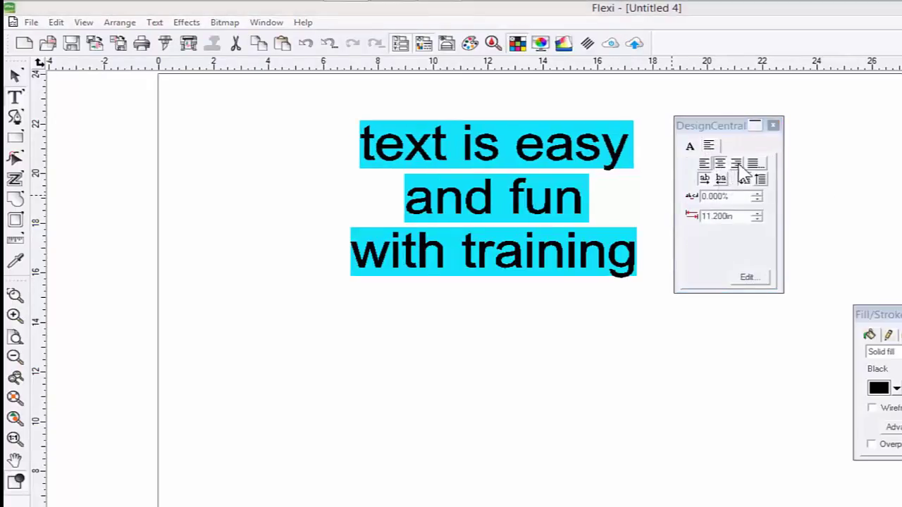
left_click(737, 164)
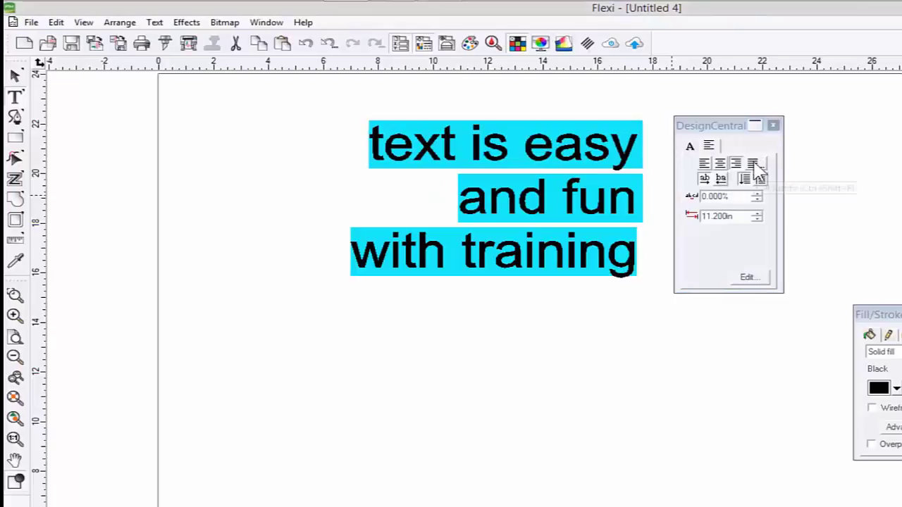
left_click(753, 163)
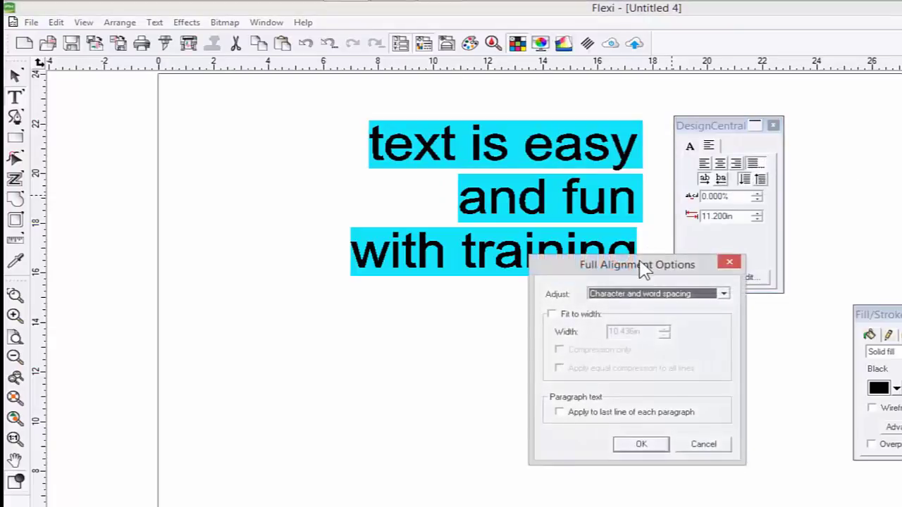
left_click_drag(643, 269, 567, 164)
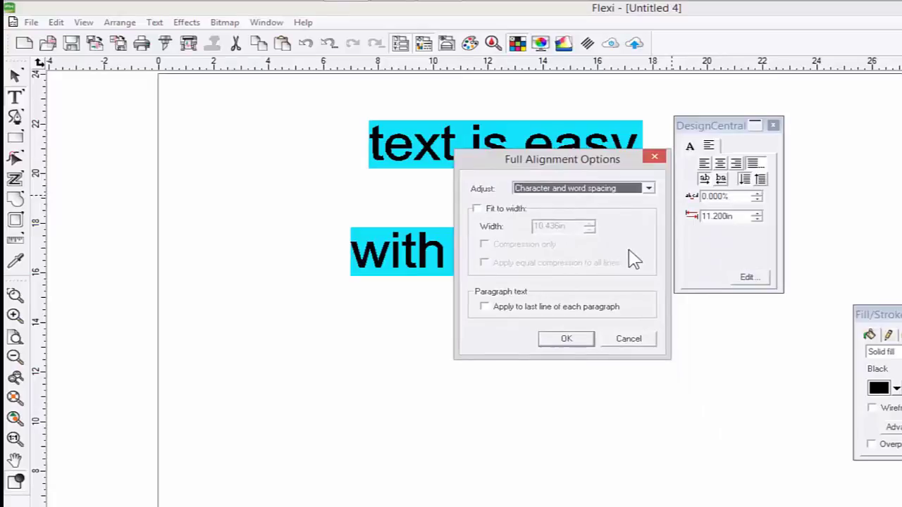
left_click(629, 339)
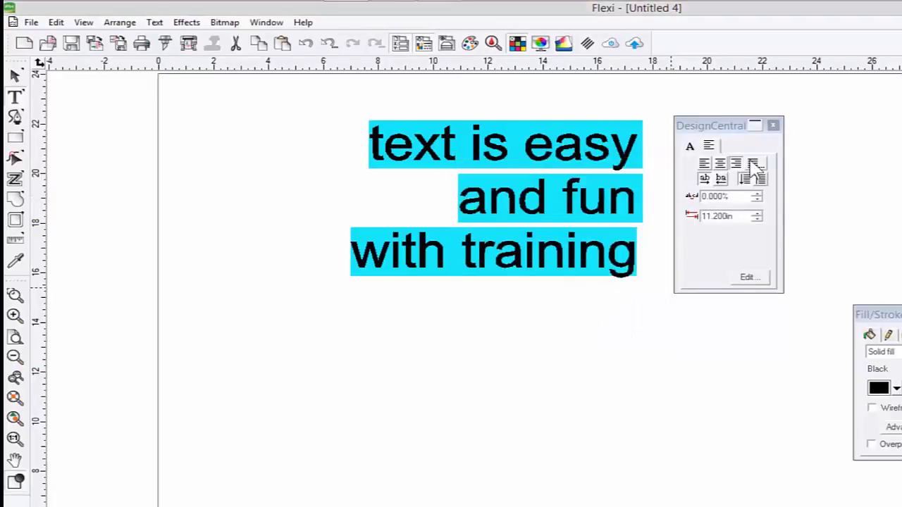
left_click(705, 164)
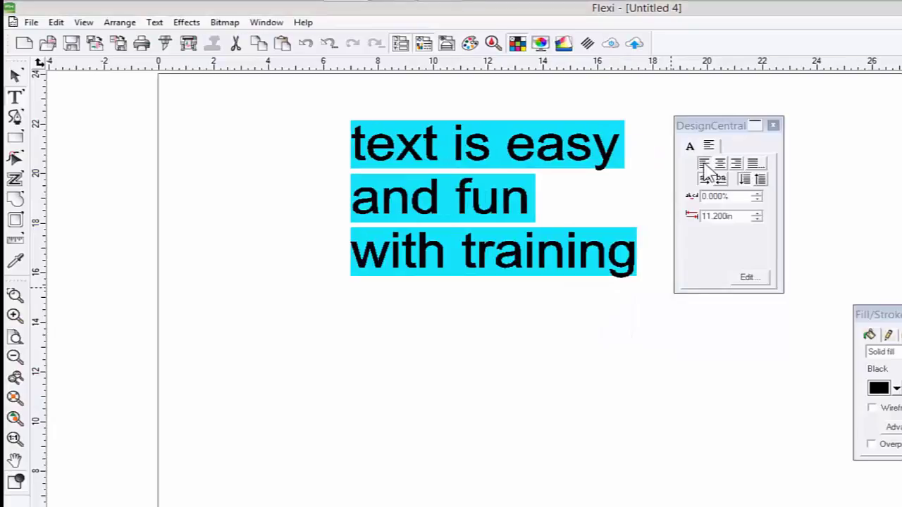
Step: Try 14% word spacing and right-to-left direction, then reset to 0% and left-to-right
left_click(756, 195)
left_click(756, 194)
left_click(756, 195)
left_click(757, 200)
left_click(758, 201)
left_click(757, 200)
left_click(757, 200)
left_click(757, 200)
left_click(757, 196)
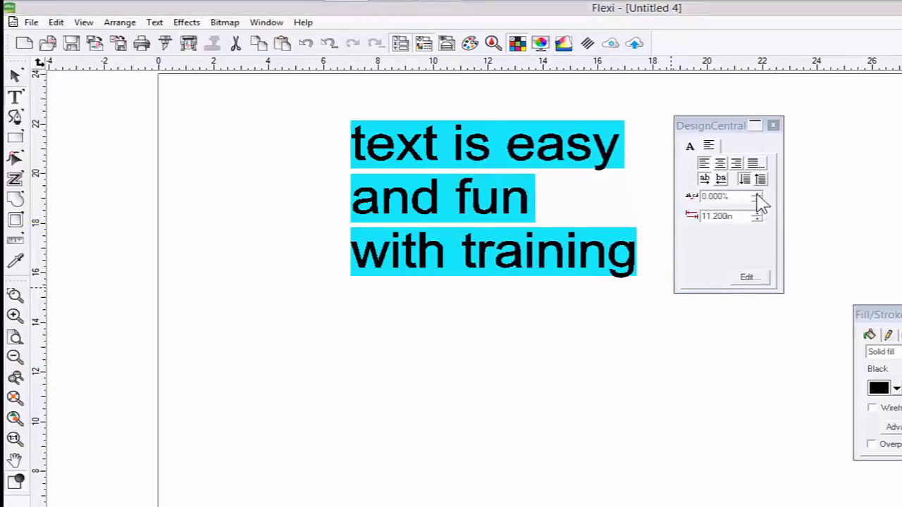
left_click(721, 179)
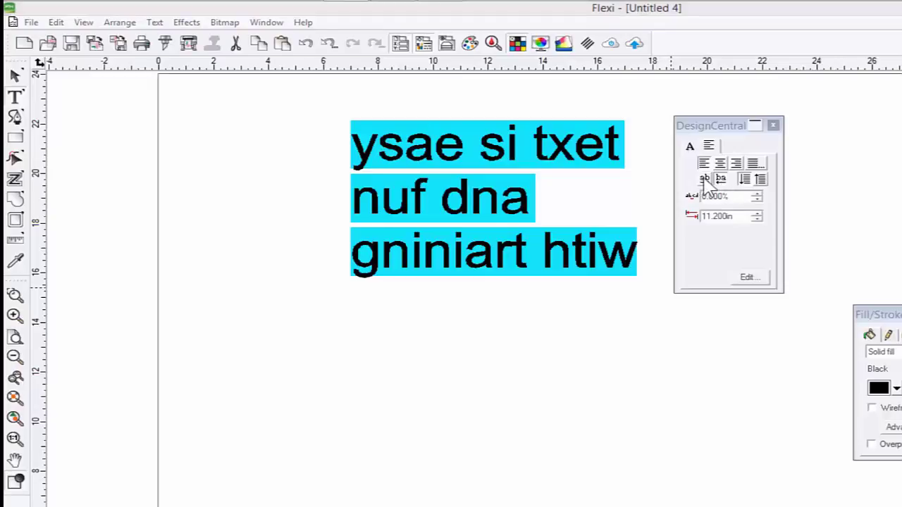
left_click(704, 180)
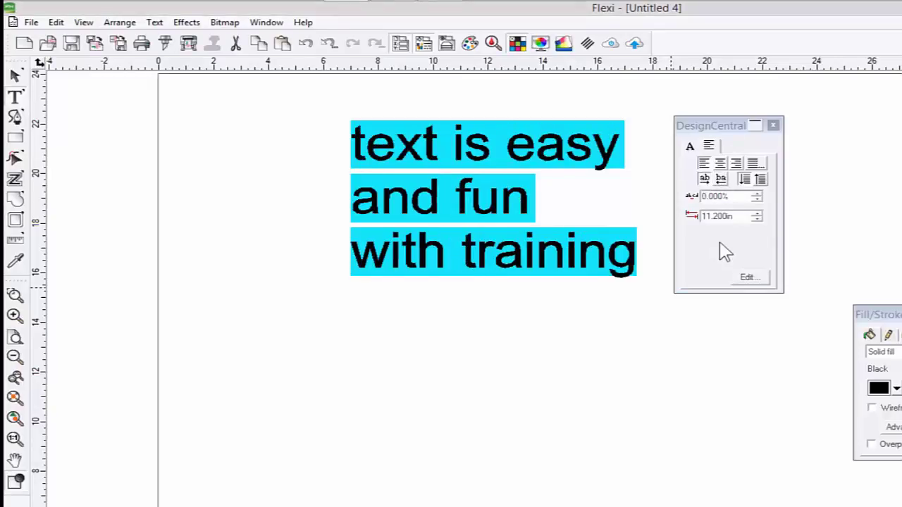
Step: Loosen the letter tracking, spread the three lines apart, and push 'is easy' right after 'text'
left_click(16, 75)
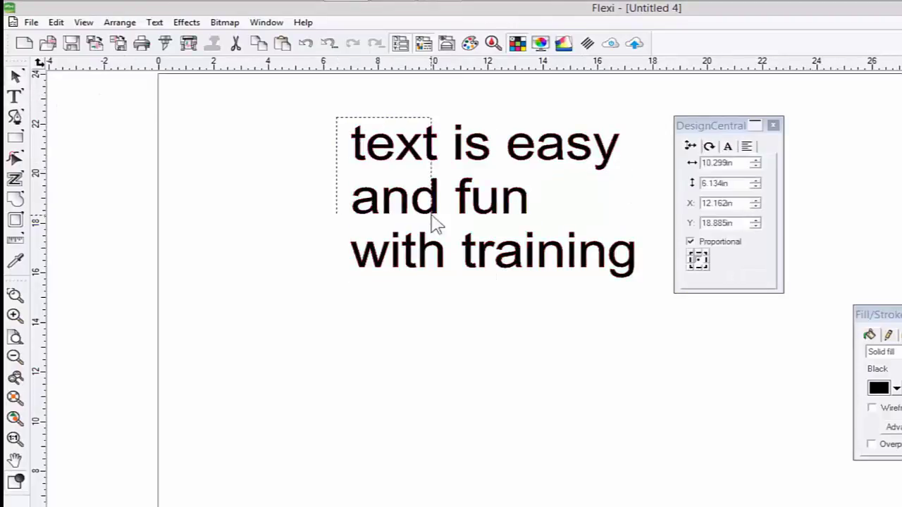
left_click(729, 147)
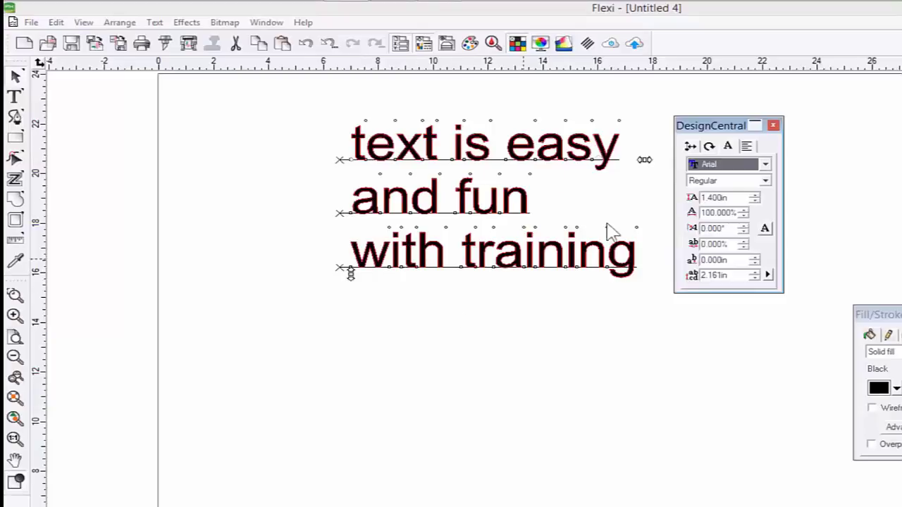
left_click_drag(700, 131, 901, 129)
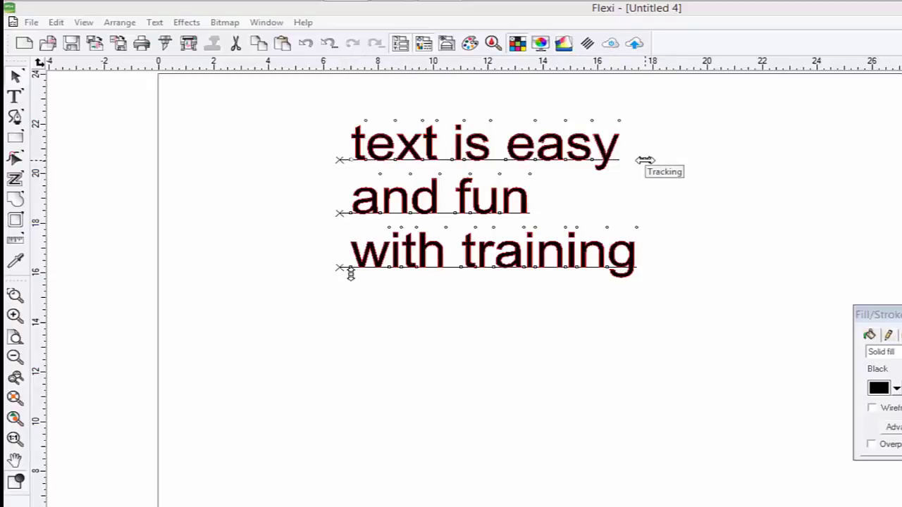
left_click_drag(646, 160, 675, 177)
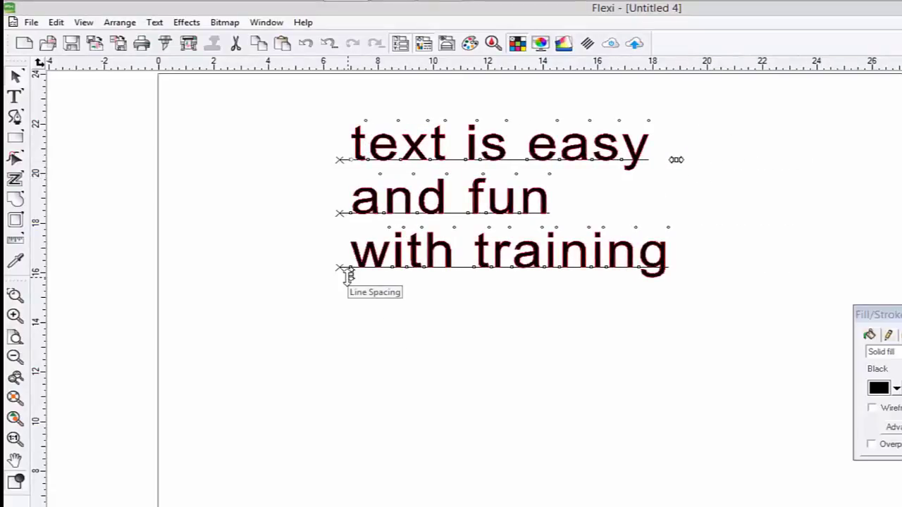
left_click_drag(349, 275, 350, 419)
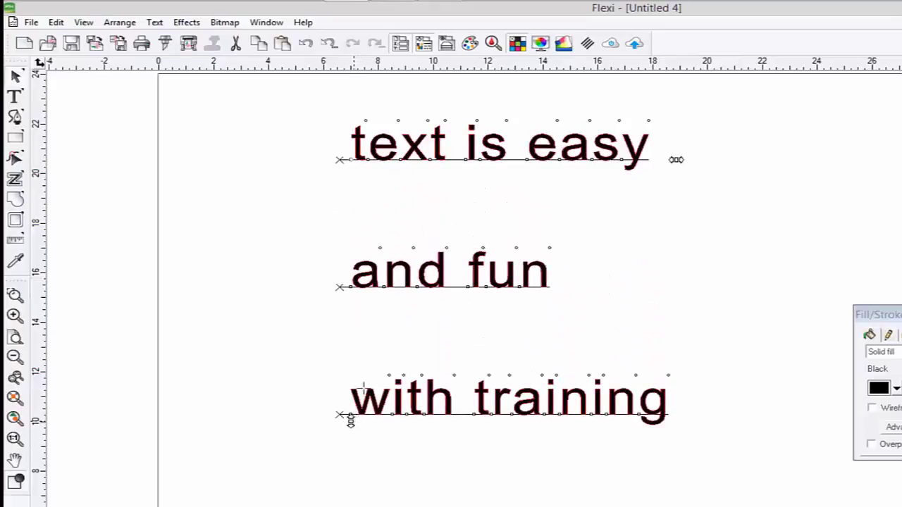
left_click(468, 159)
mouse_move(469, 160)
left_mouse_down()
mouse_move(618, 166)
mouse_move(466, 175)
left_mouse_up()
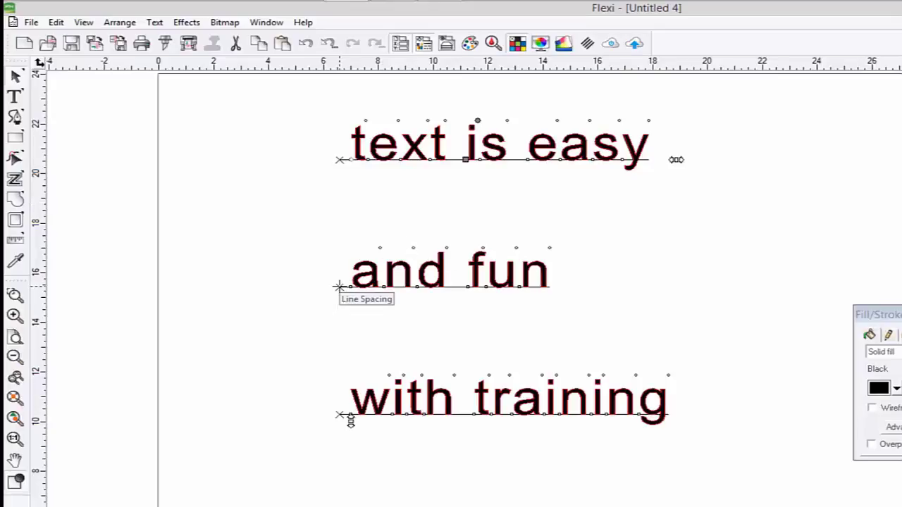
Step: Indent 'and fun' to the right, tighten the line spacing, and readjust the gap before 'is easy'
mouse_move(339, 287)
left_mouse_down()
mouse_move(339, 219)
mouse_move(328, 386)
mouse_move(339, 238)
mouse_move(336, 287)
left_mouse_up()
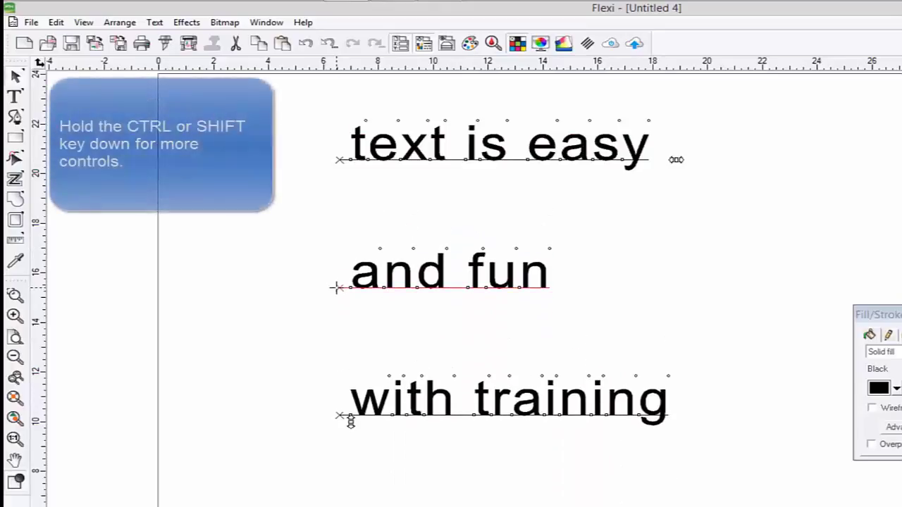
left_click_drag(337, 271, 498, 274)
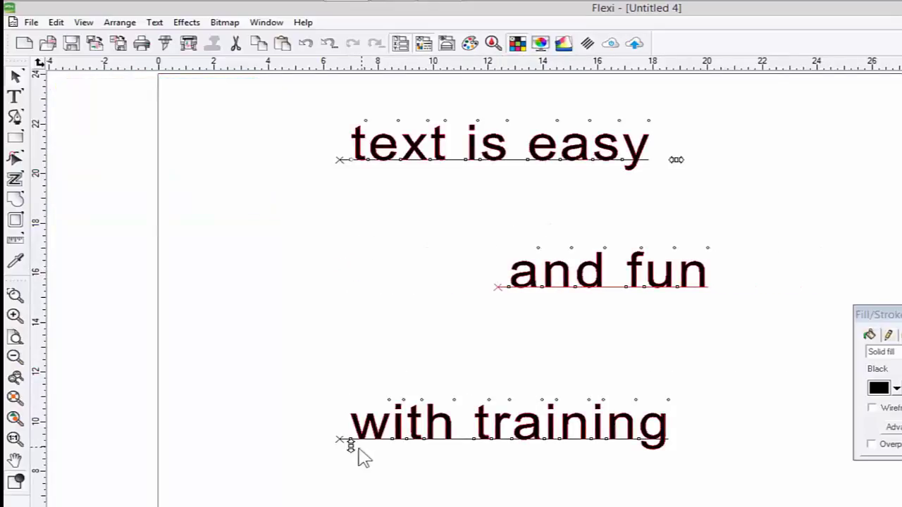
left_click_drag(348, 443, 350, 333)
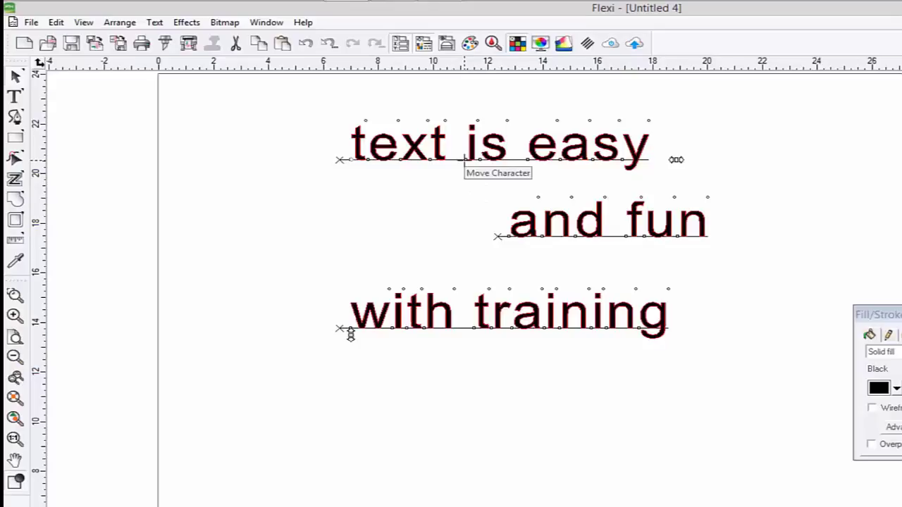
left_click_drag(465, 160, 512, 161)
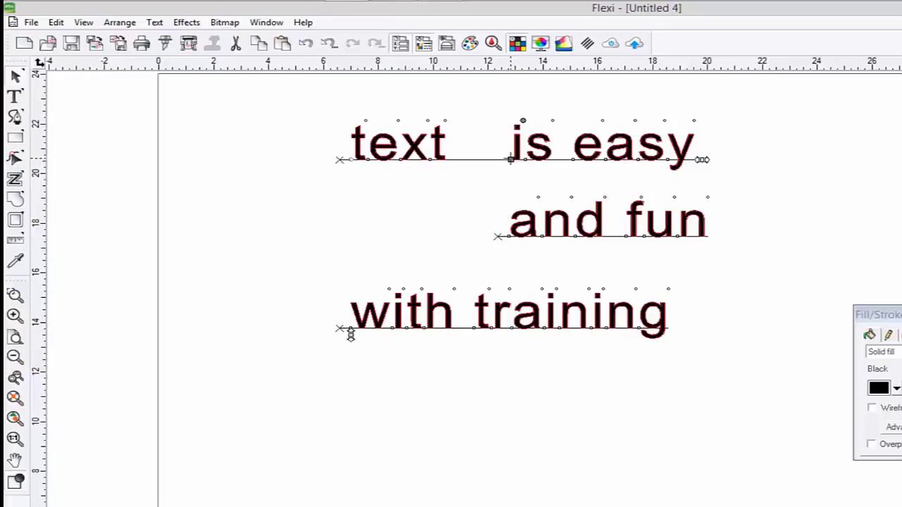
left_click_drag(510, 159, 481, 160)
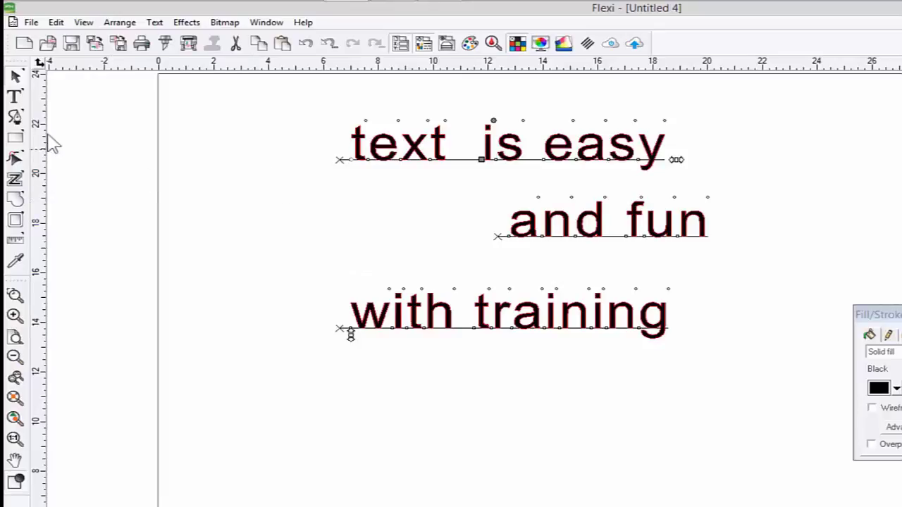
Step: Select the three-line text block and delete it to empty the Untitled 4 page
left_click(15, 99)
left_click(332, 141)
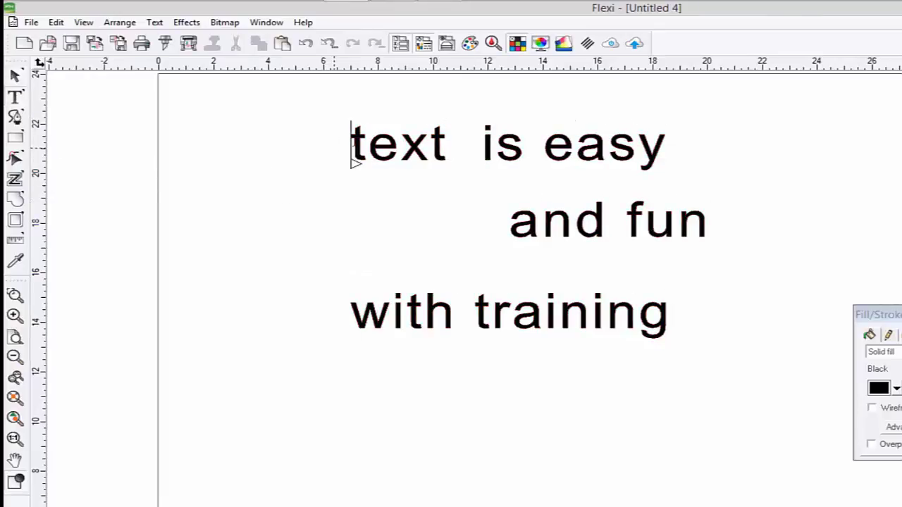
left_click_drag(352, 150, 703, 315)
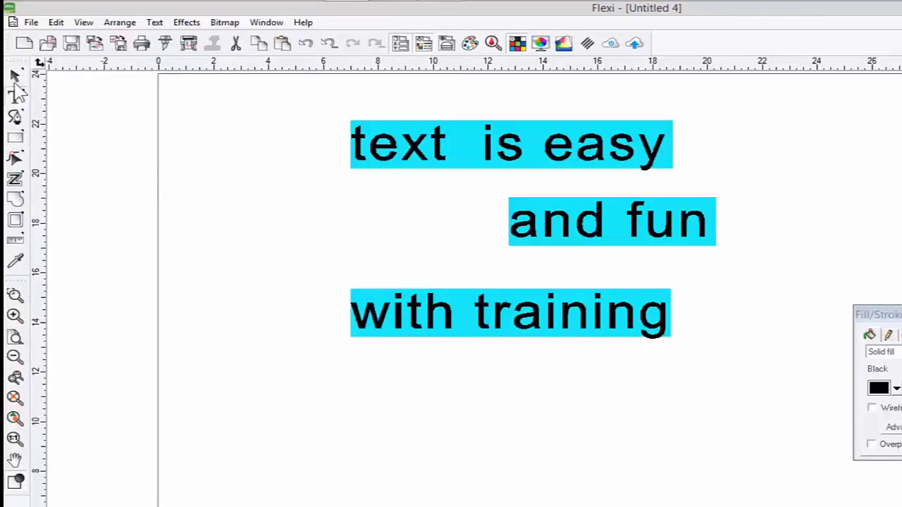
left_click(16, 77)
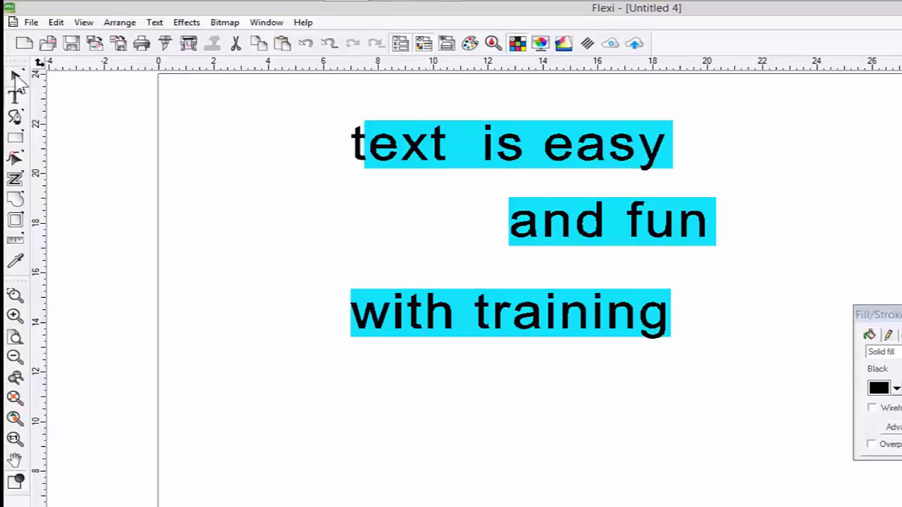
double_click(351, 336)
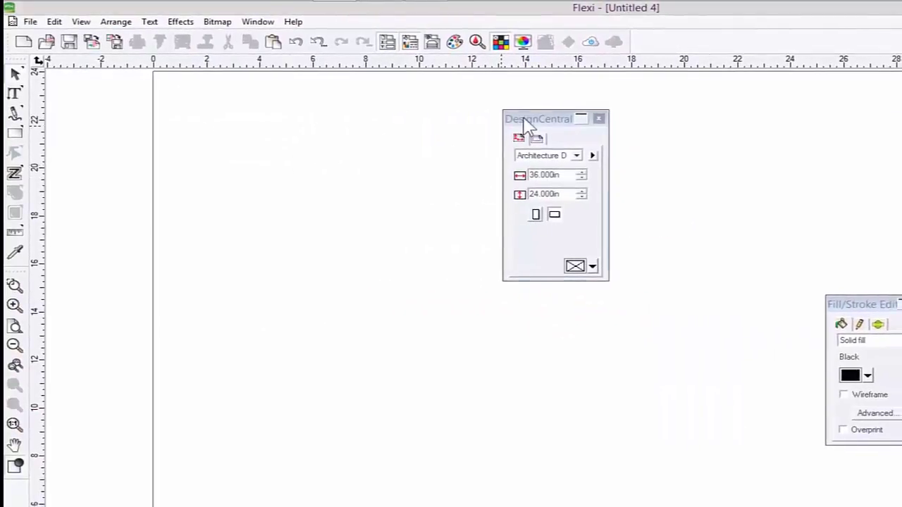
left_click_drag(528, 115, 613, 120)
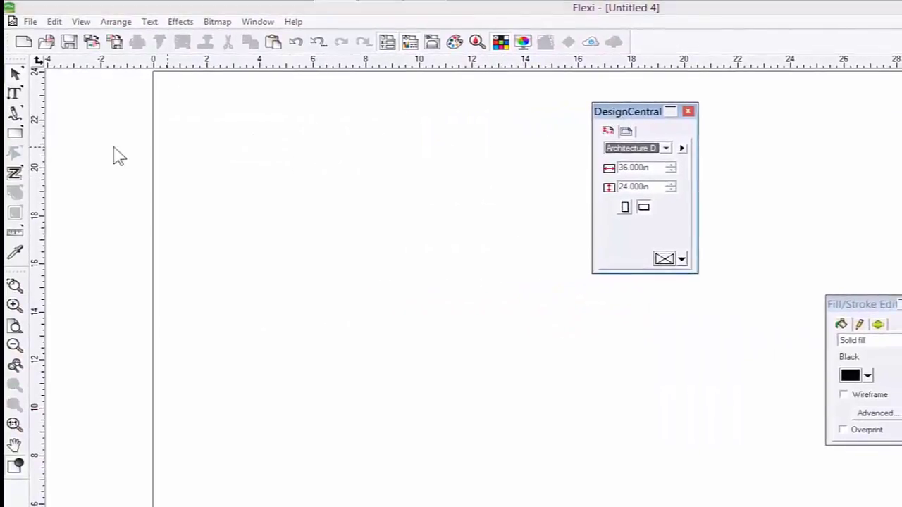
left_click(17, 94)
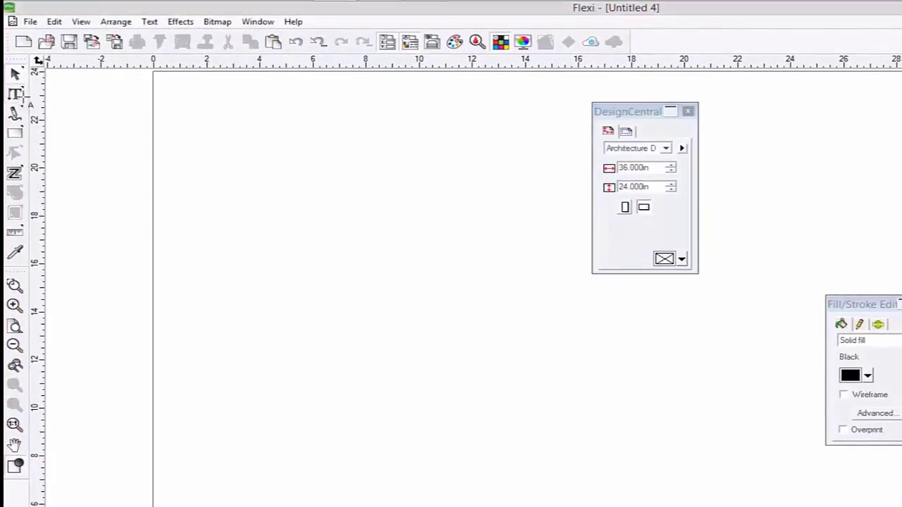
left_click(248, 216)
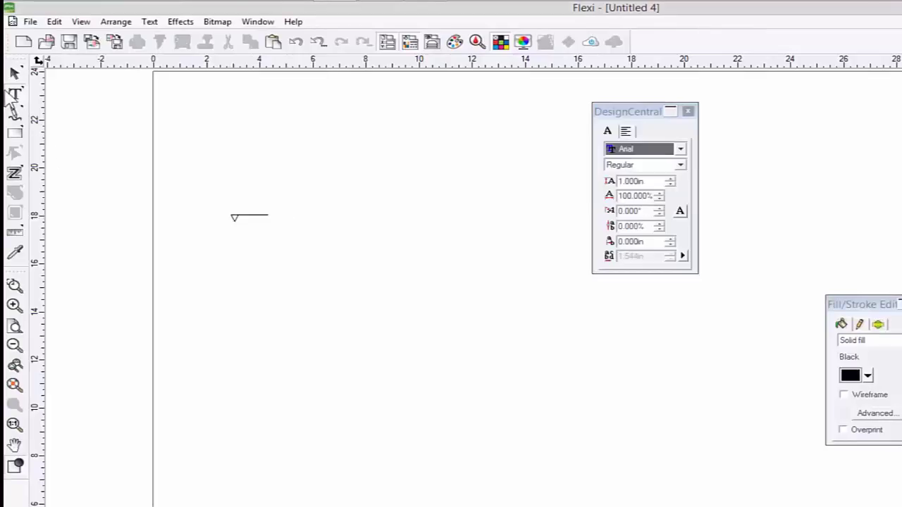
mouse_move(14, 94)
left_mouse_down()
mouse_move(33, 109)
mouse_move(53, 109)
mouse_move(48, 103)
left_mouse_up()
type("w")
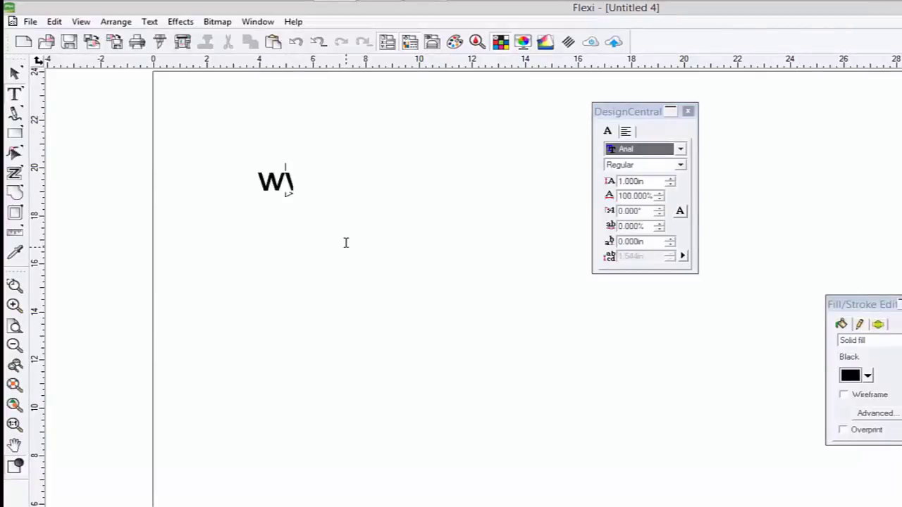
type("ww.thinksa")
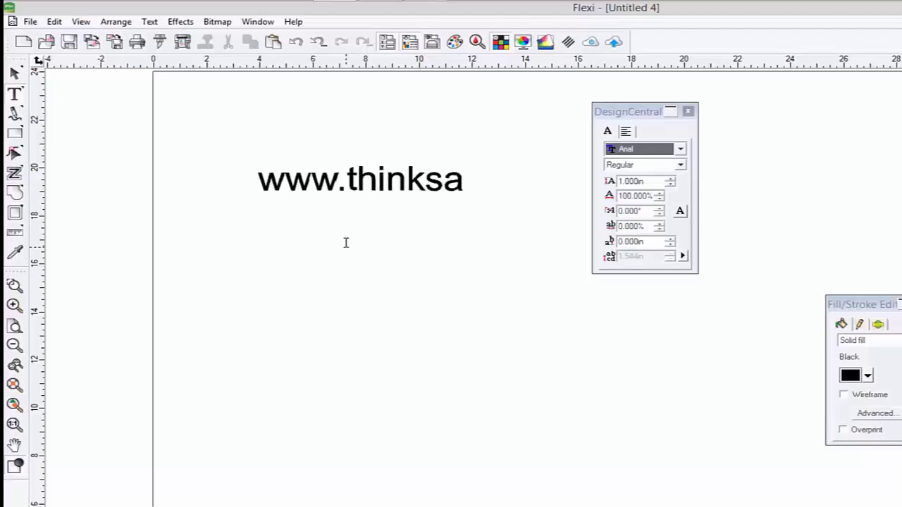
type("i.com")
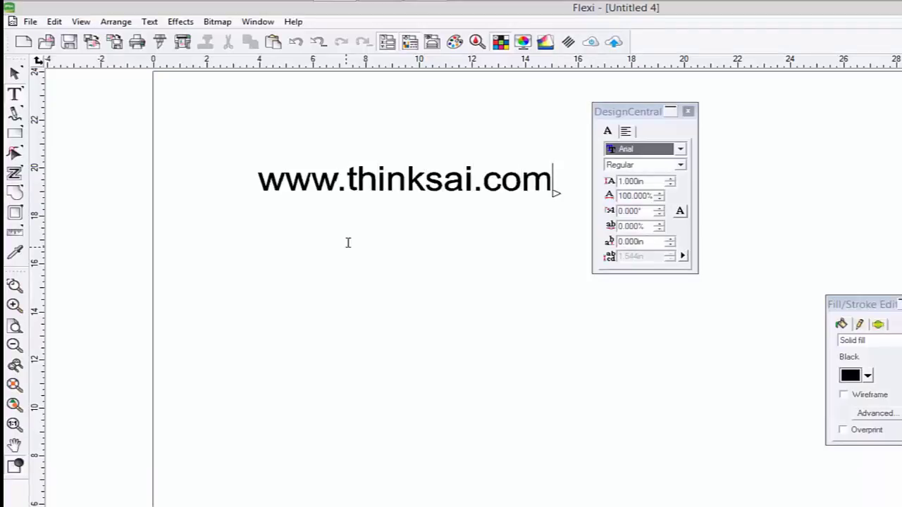
left_click(621, 114)
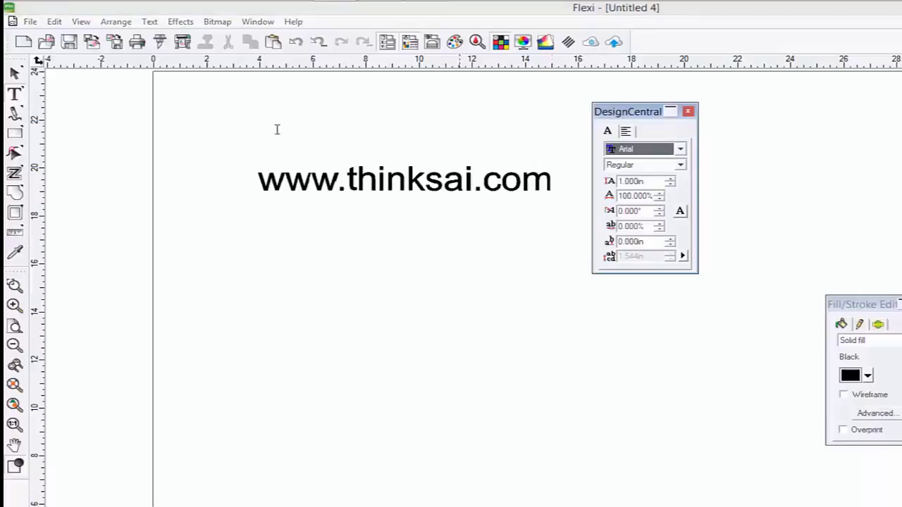
Step: Nudge the address text into place and add 'thinksai' to the user dictionary
left_click(15, 76)
left_click_drag(409, 177, 378, 184)
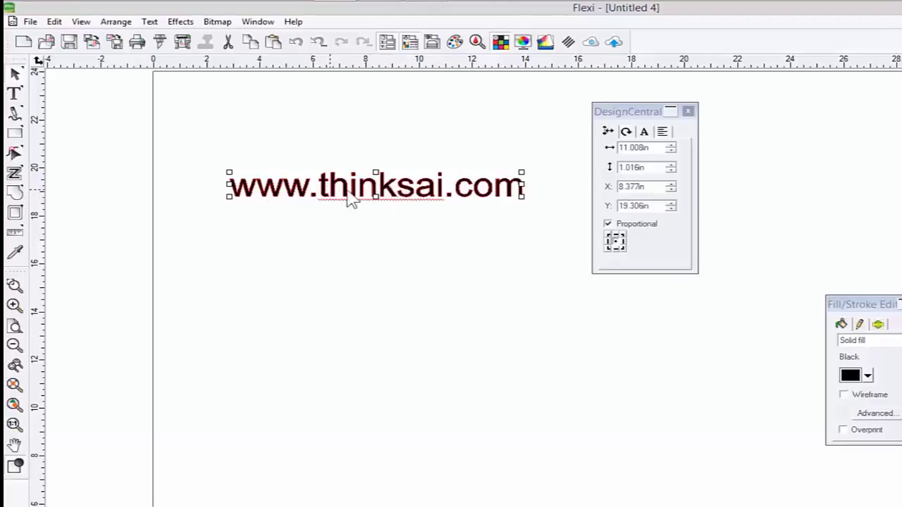
right_click(389, 183)
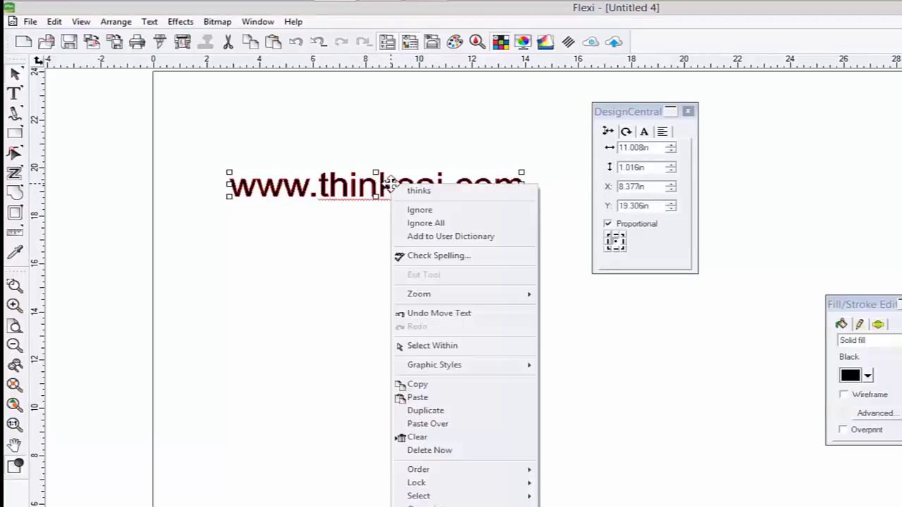
left_click(472, 243)
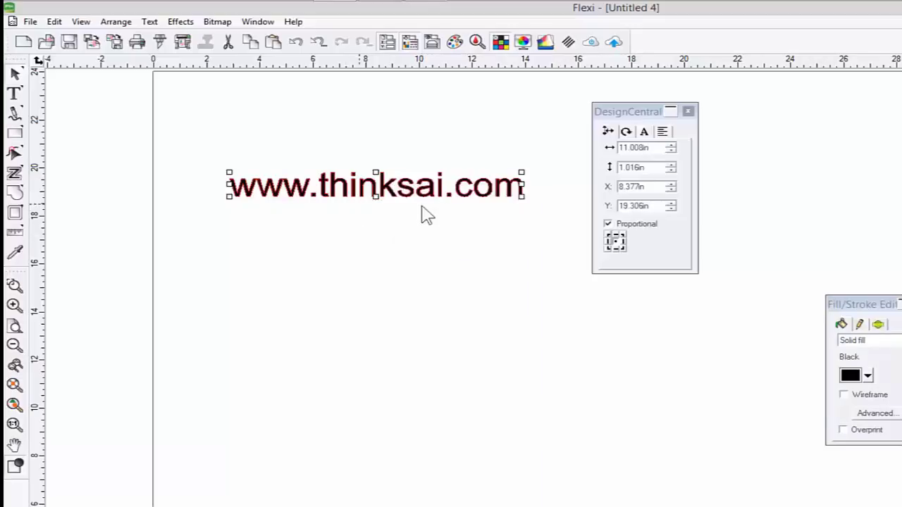
left_click(374, 239)
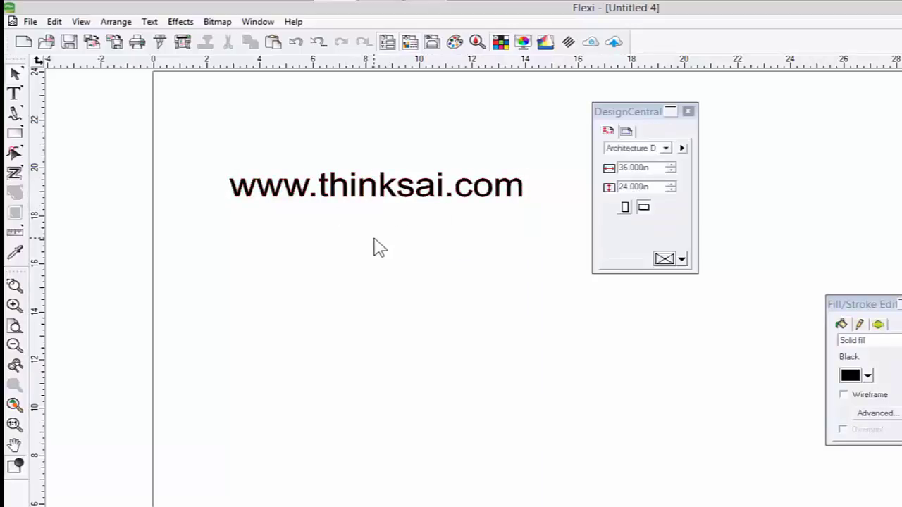
left_click(375, 195)
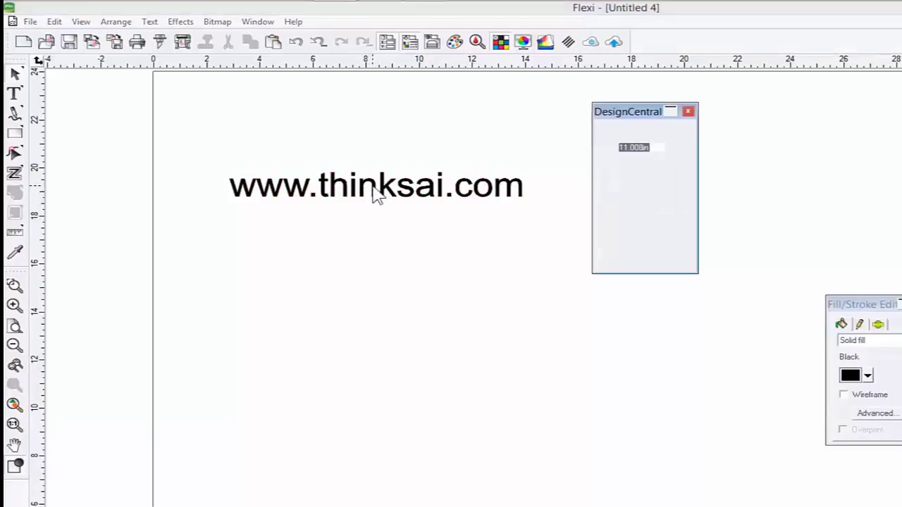
left_click(149, 22)
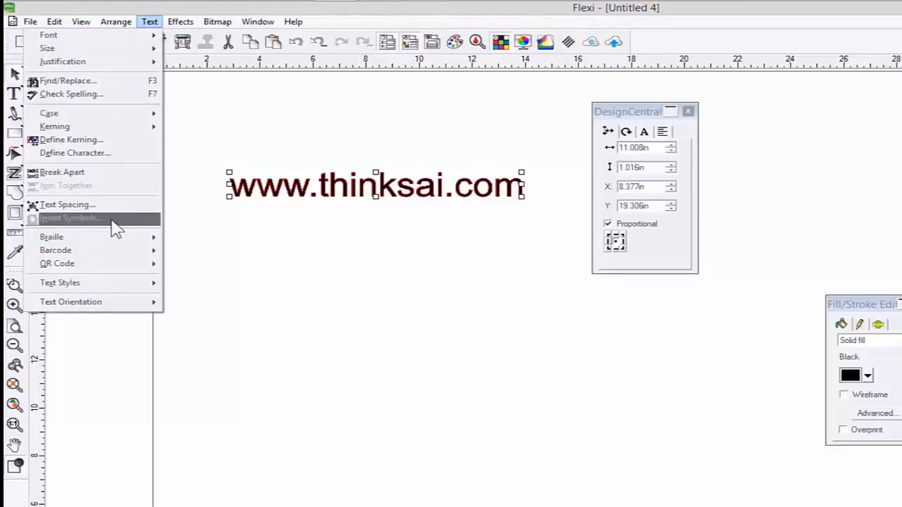
mouse_move(111, 267)
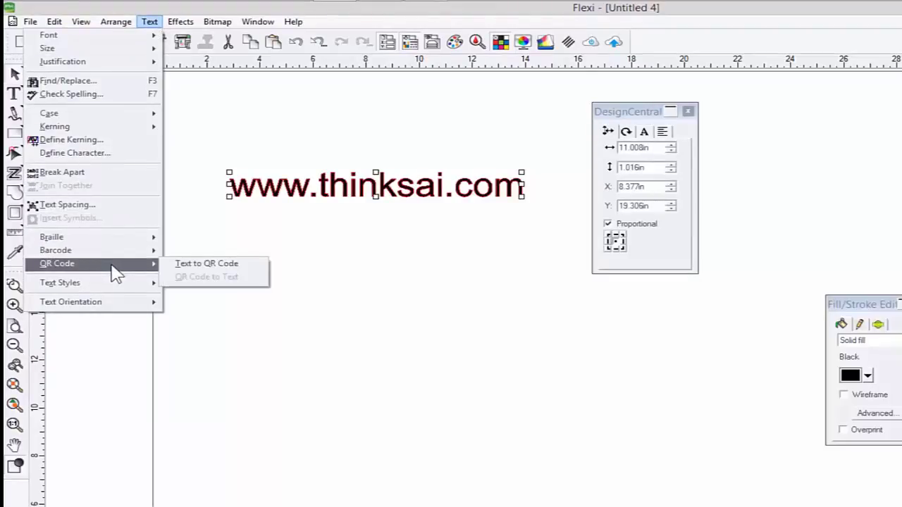
left_click(203, 264)
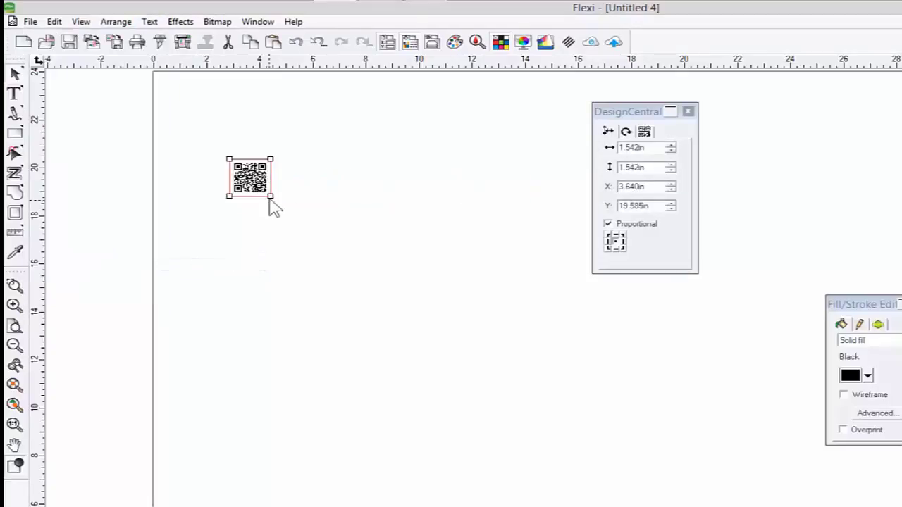
left_click_drag(269, 195, 479, 385)
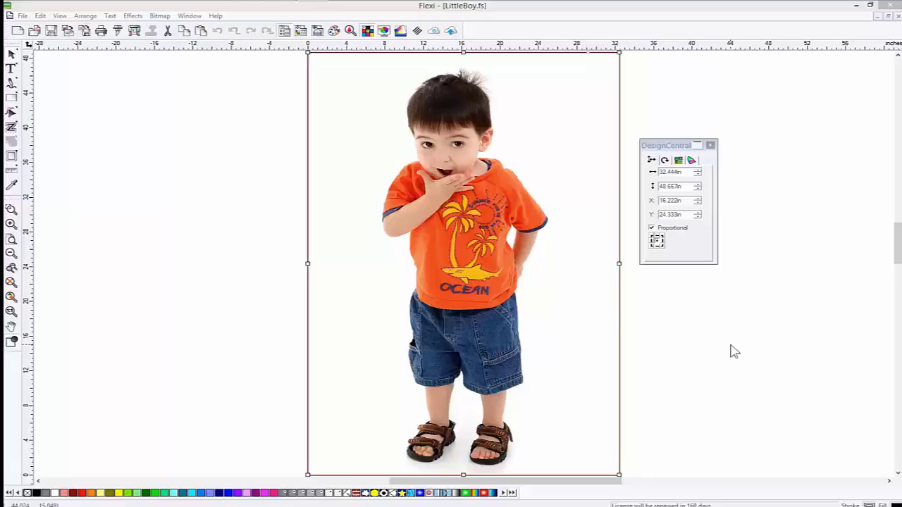
Step: Review the LittleBoy photo's 32.444 × 48.667 in size, pixel resolution and sRGB colour management
left_click(480, 248)
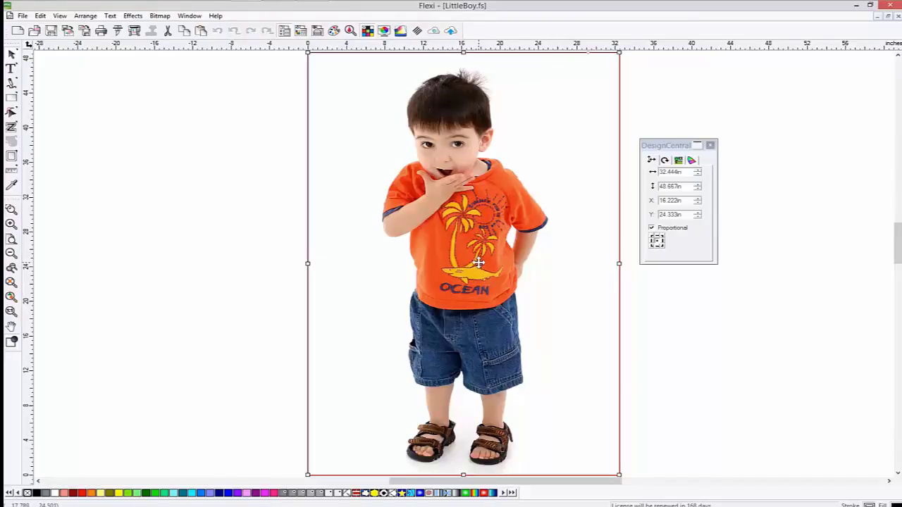
left_click_drag(660, 150, 648, 146)
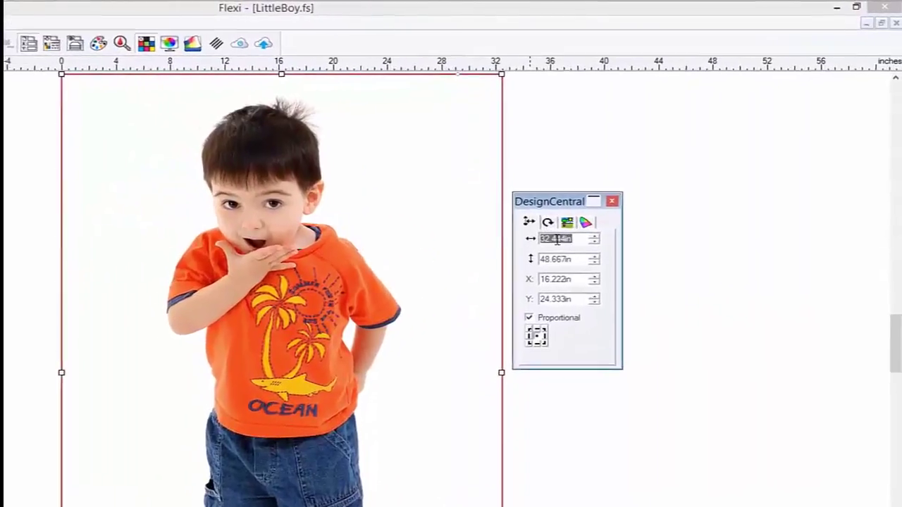
left_click(668, 169)
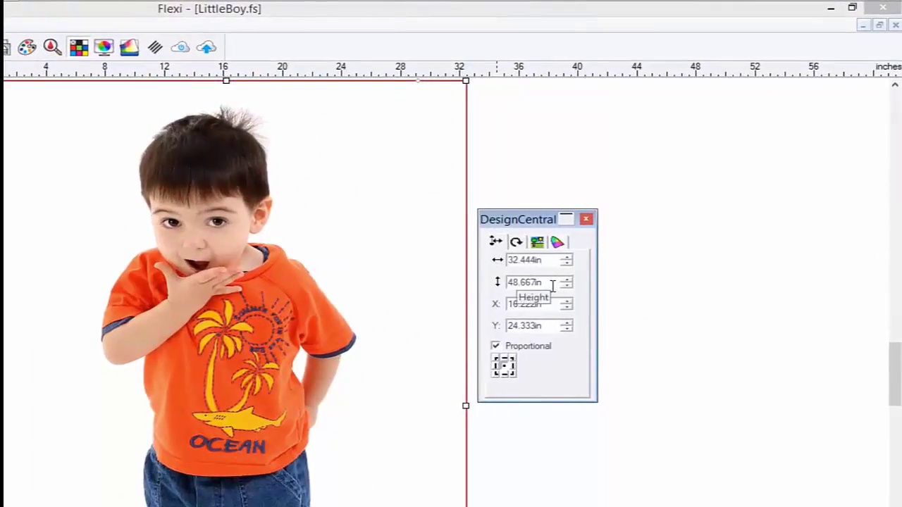
left_click(538, 241)
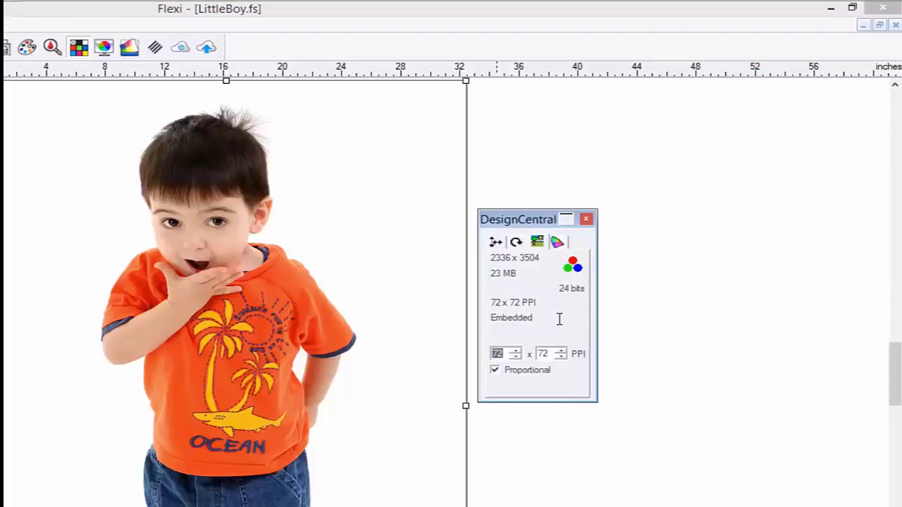
left_click(558, 241)
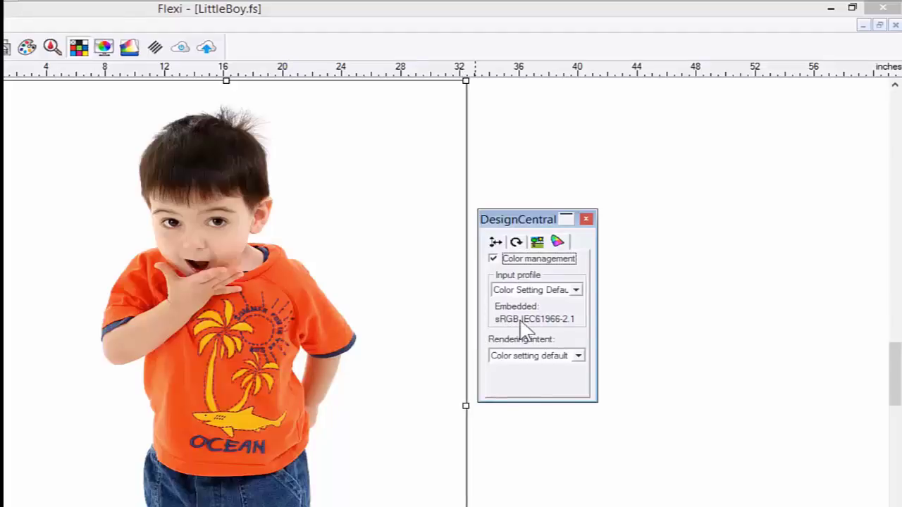
left_click(497, 243)
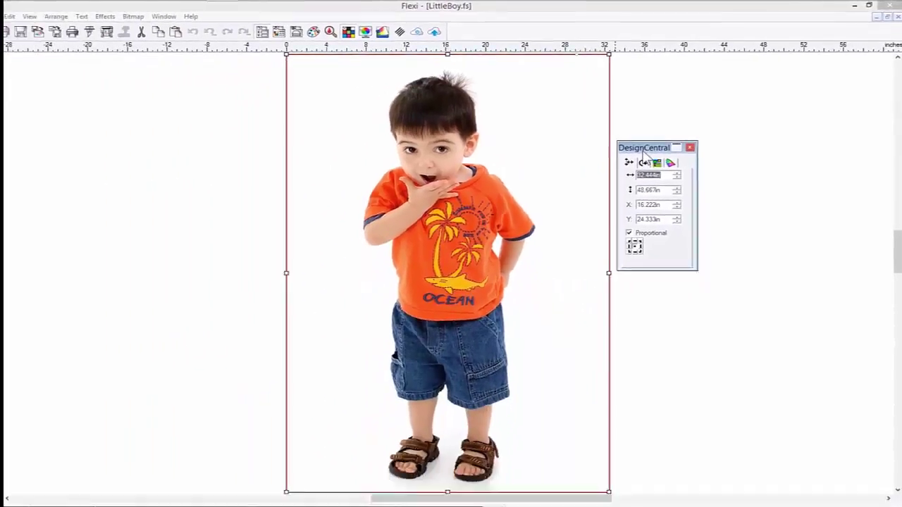
left_click_drag(644, 153, 667, 169)
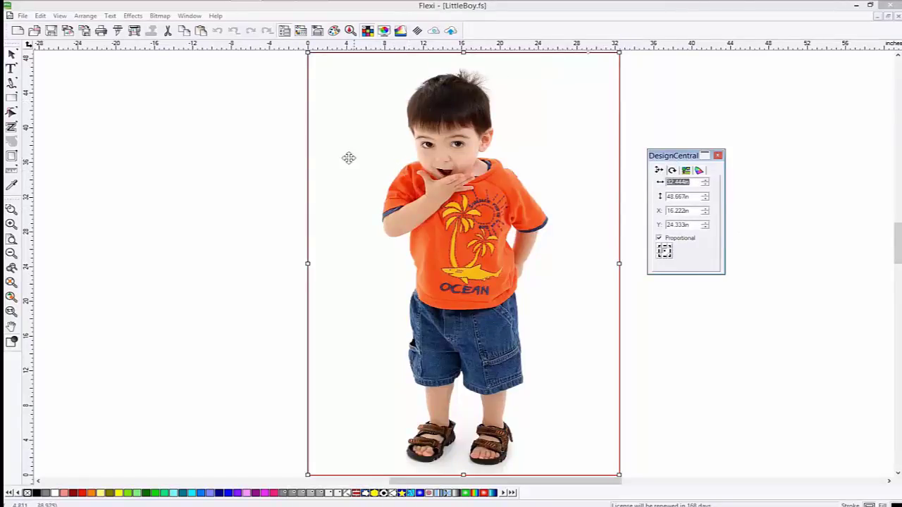
Step: Show the LittleBoy photo at actual size and nudge it down twice to reveal the palm-tree print
left_click(173, 129)
left_click(422, 191)
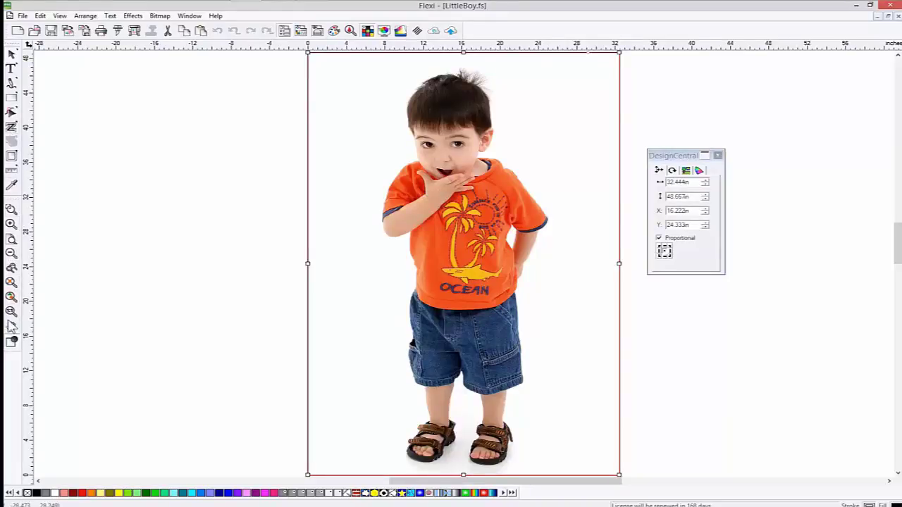
left_click(10, 312)
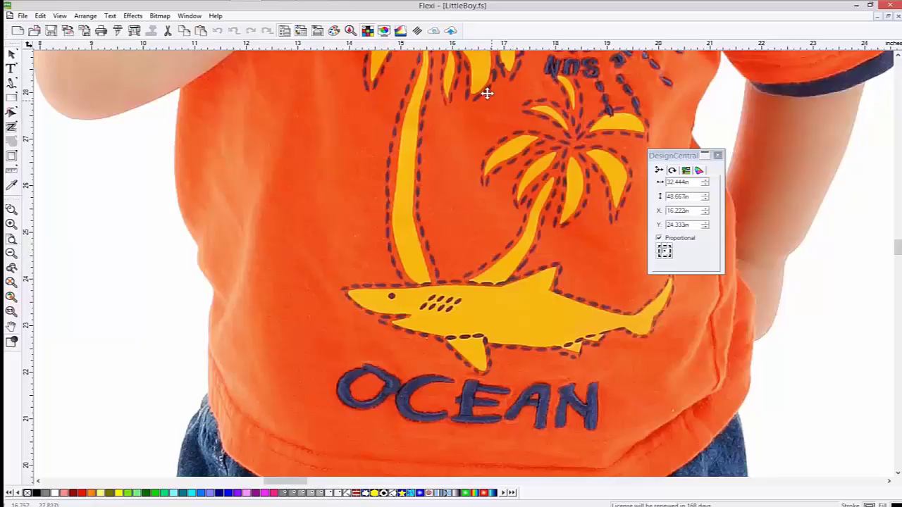
key("Down")
key("Down")
key("Down")
key("Down")
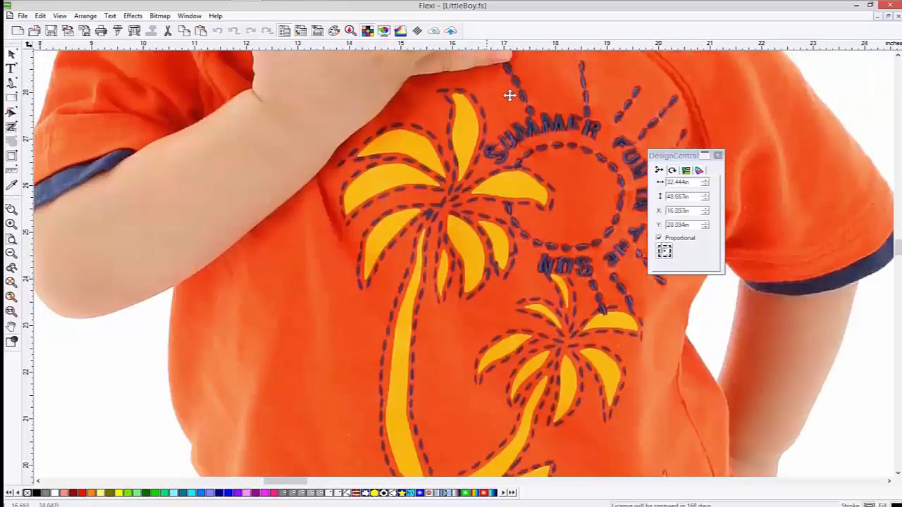
key("Down")
key("Down")
key("Down")
key("Down")
key("Down")
key("Down")
key("Down")
key("Down")
key("Down")
key("Down")
key("Down")
key("Down")
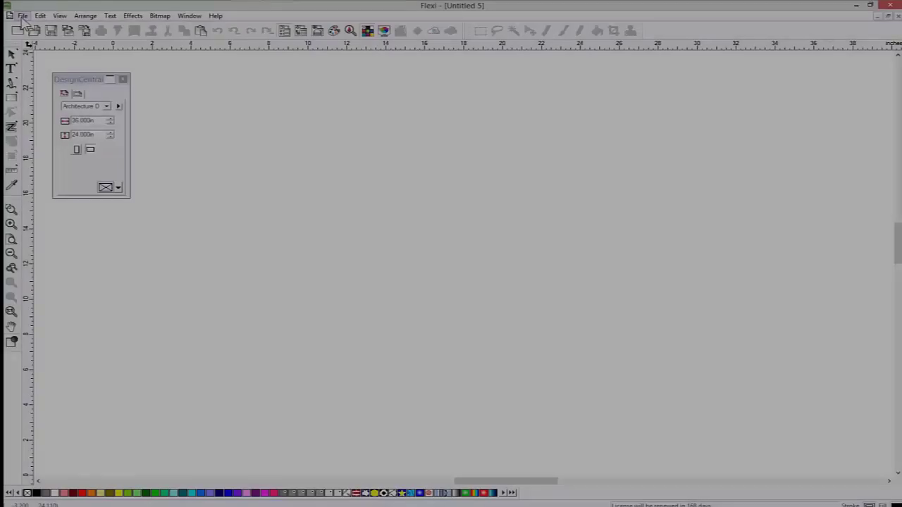
Step: Open fish.jpg from the Demo Files folder as a new document
left_click(23, 15)
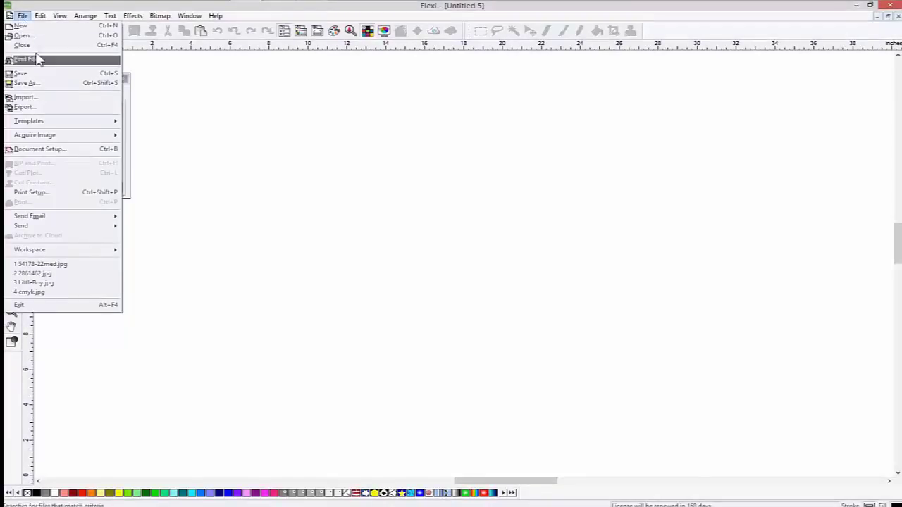
left_click(39, 36)
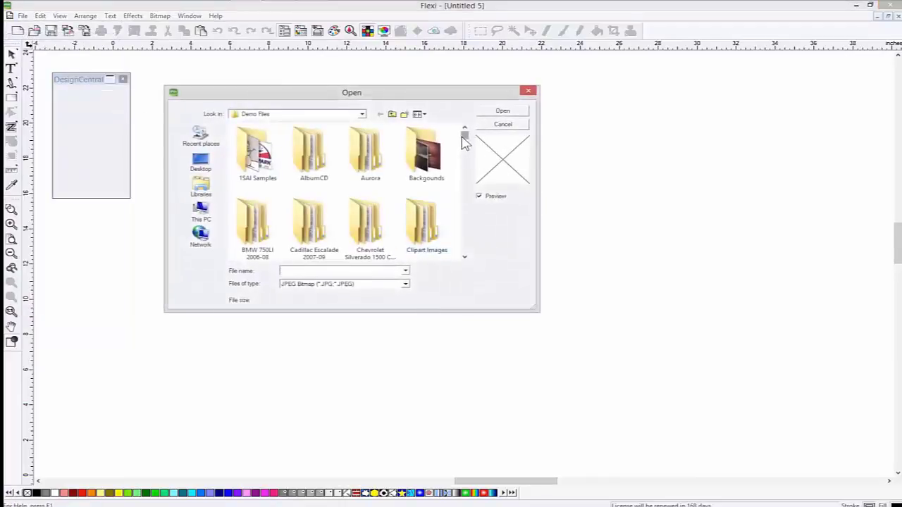
left_click_drag(464, 135, 470, 210)
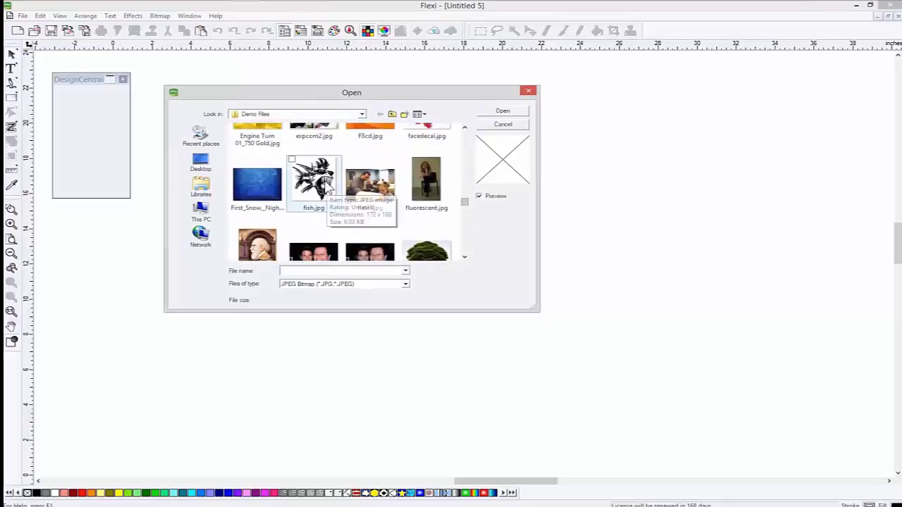
left_click(324, 182)
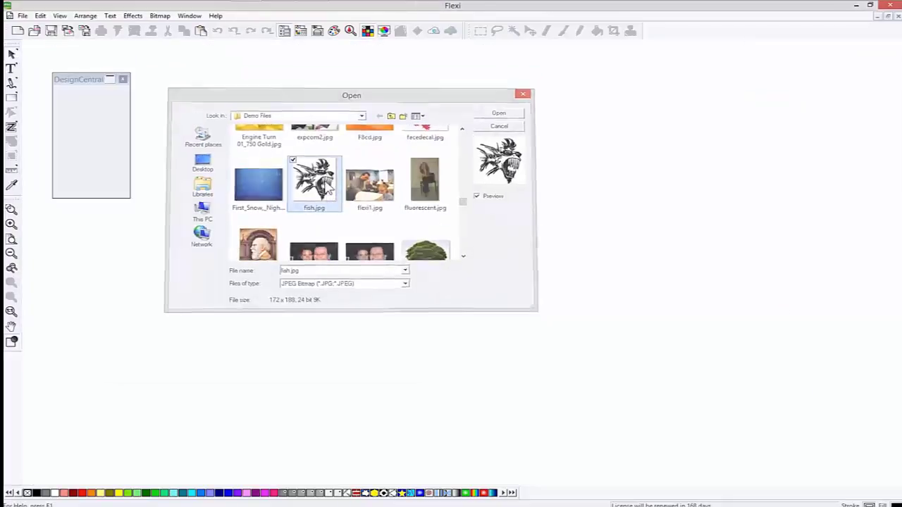
double_click(326, 185)
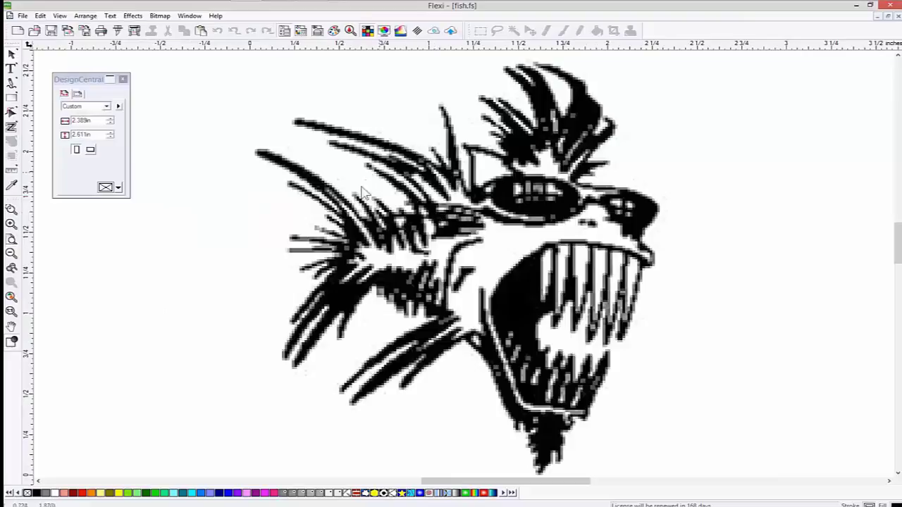
Step: Select the fish bitmap and trace it with Bitmap > Vectorize > Bezier
left_click(160, 16)
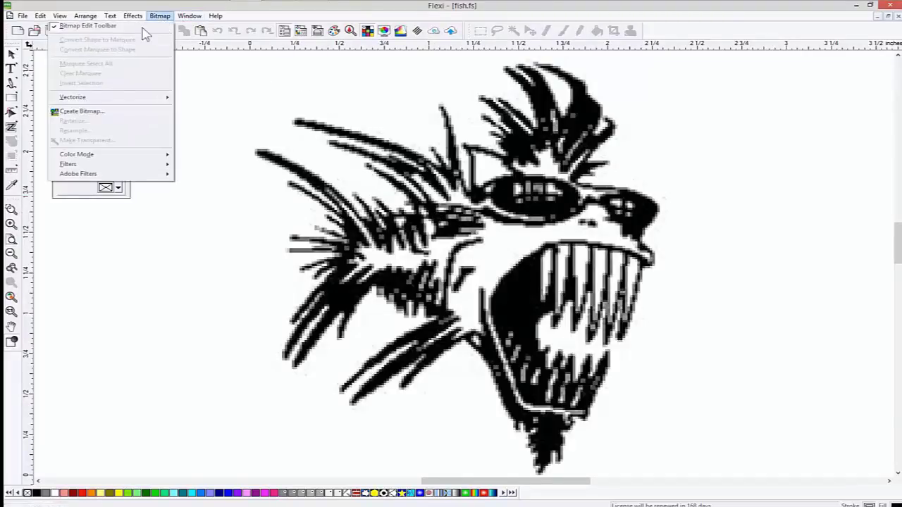
left_click(280, 129)
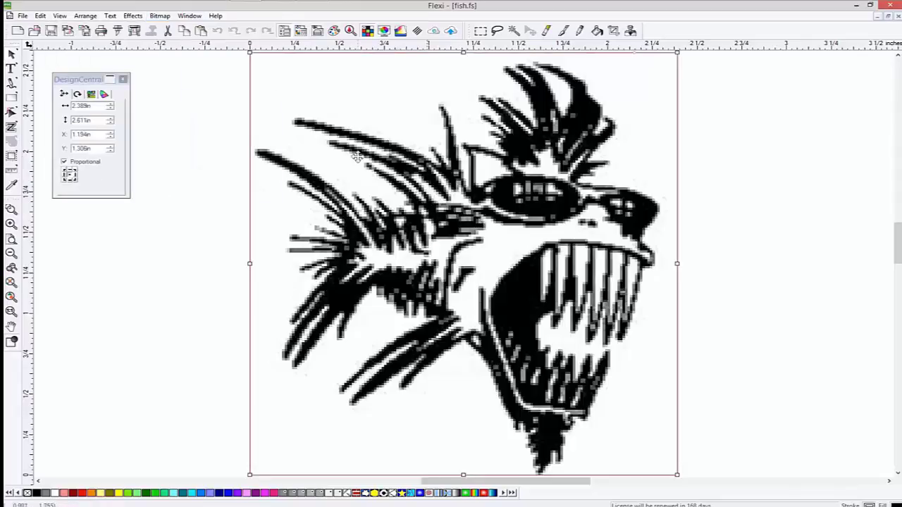
left_click(159, 15)
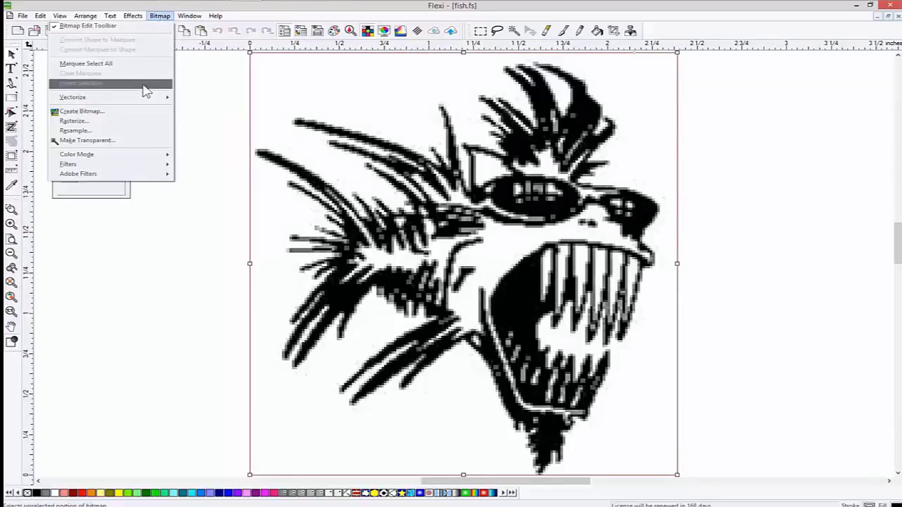
mouse_move(144, 98)
left_click(225, 144)
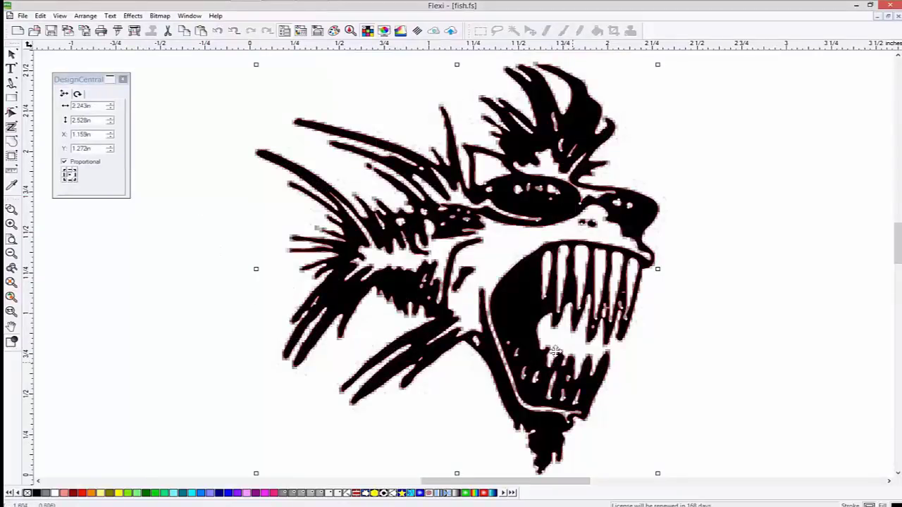
Step: Move the original bitmap fish to the left and toggle the vector fish between filled and wireframe
left_click_drag(621, 176, 175, 196)
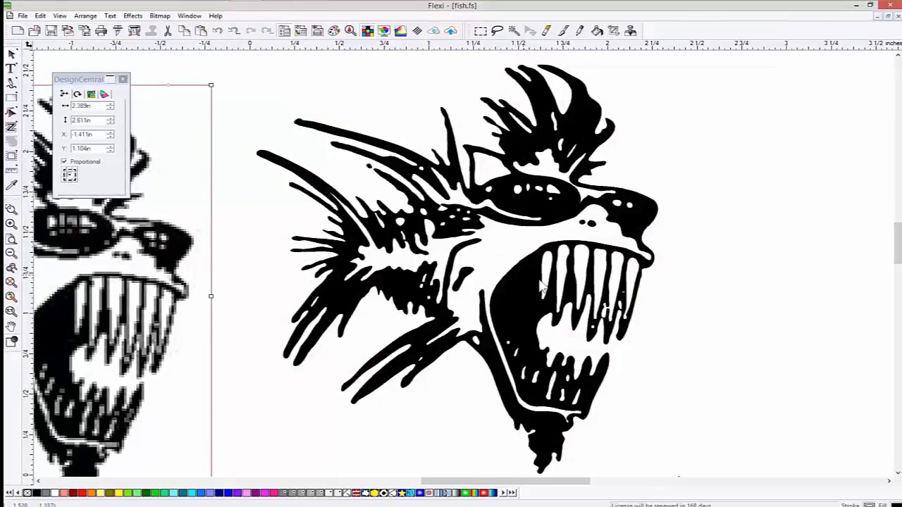
left_click(13, 343)
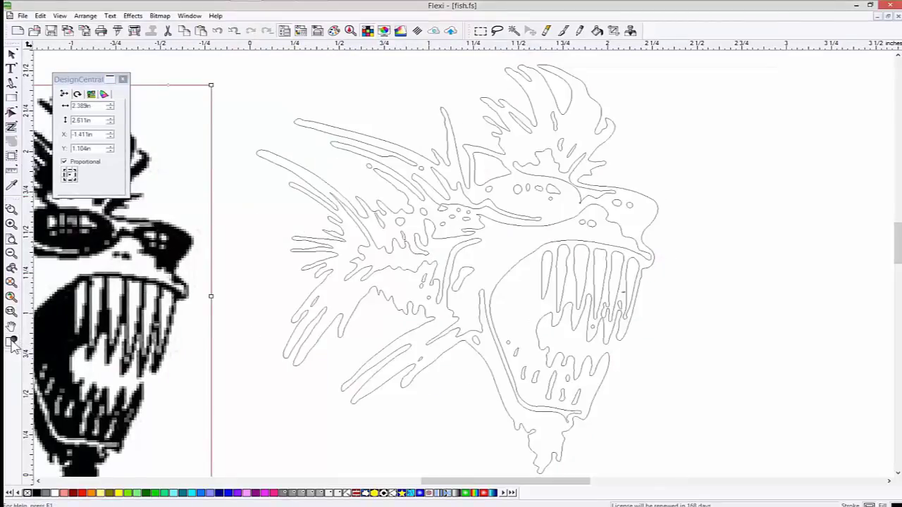
left_click(13, 343)
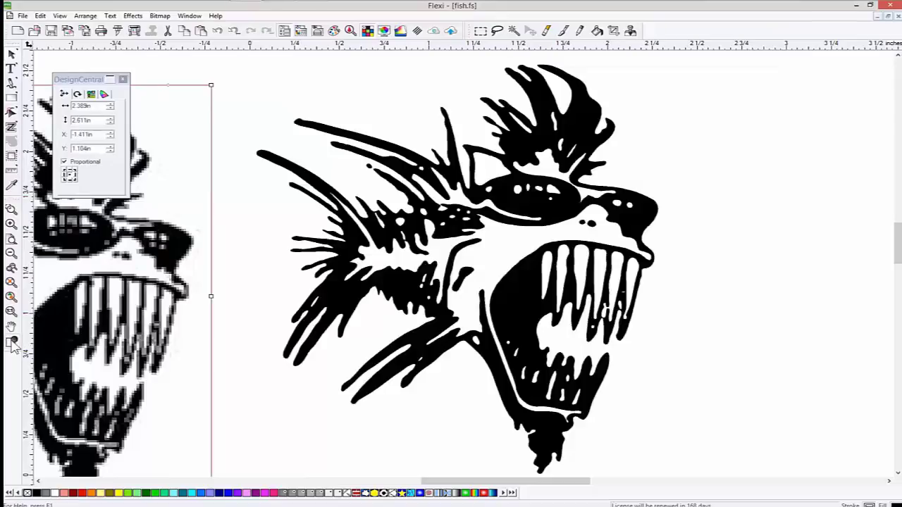
left_click(13, 343)
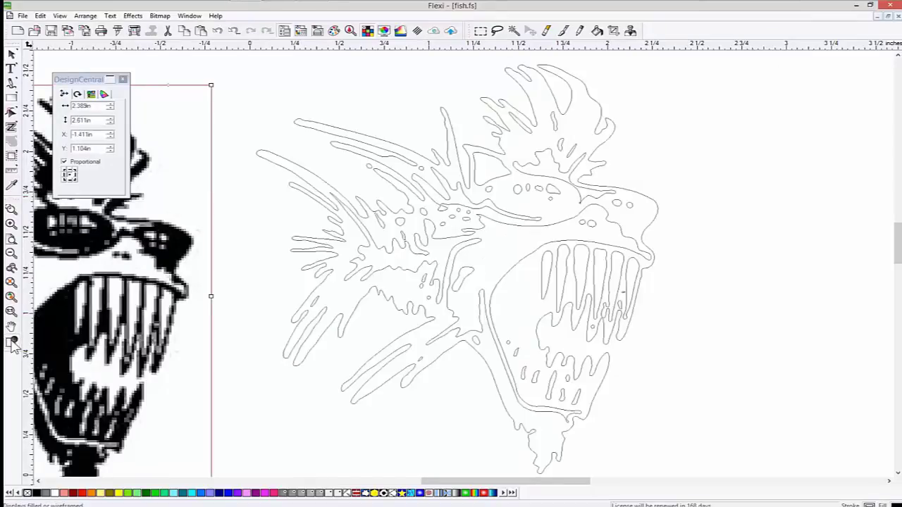
left_click(13, 343)
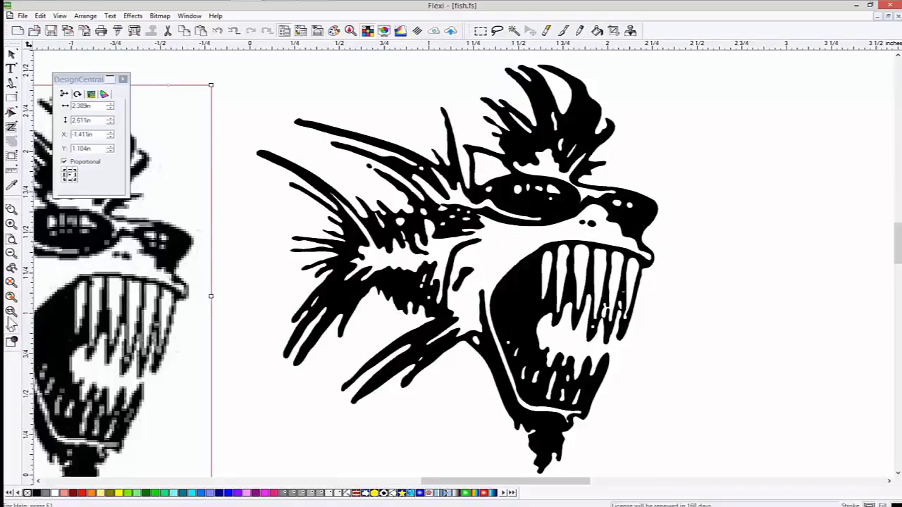
left_click(13, 343)
Step: Zoom in to inspect the 25 nodes around the mouth, then zoom out and restore filled view
left_click_drag(545, 160, 705, 306)
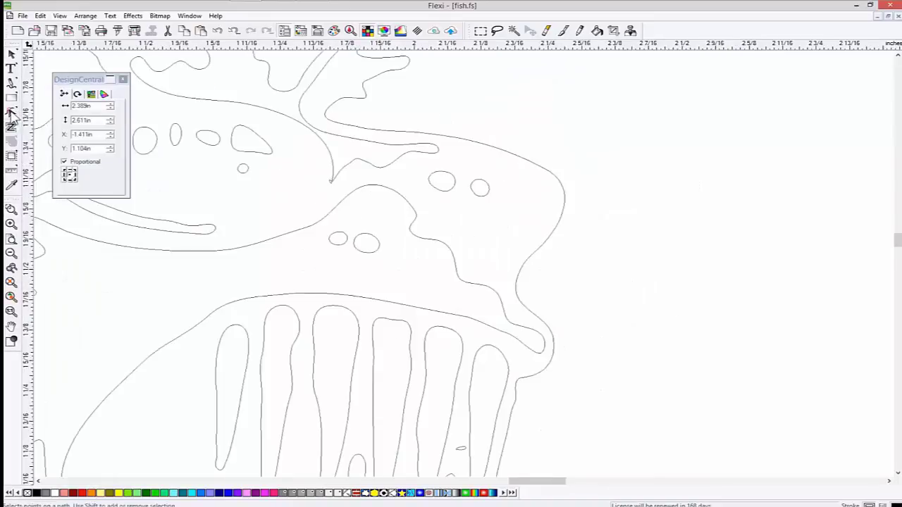
left_click(12, 112)
left_click_drag(373, 116, 627, 328)
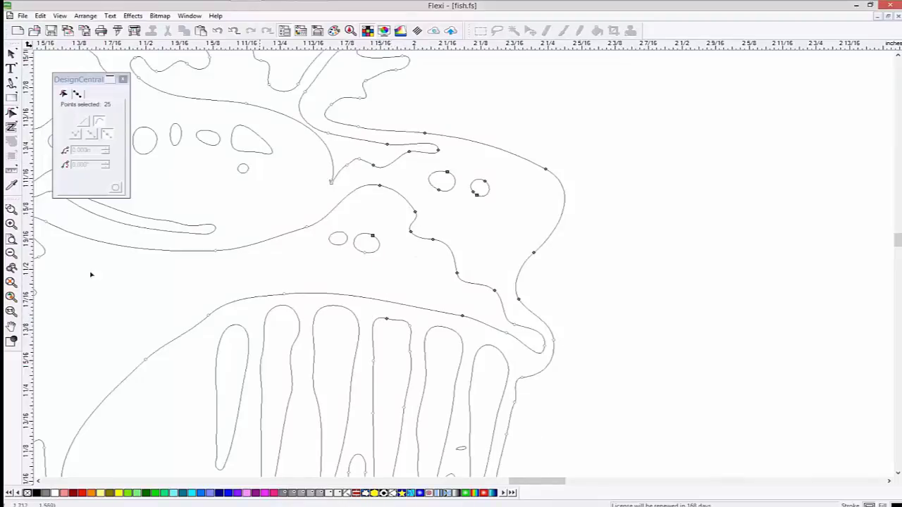
left_click(12, 298)
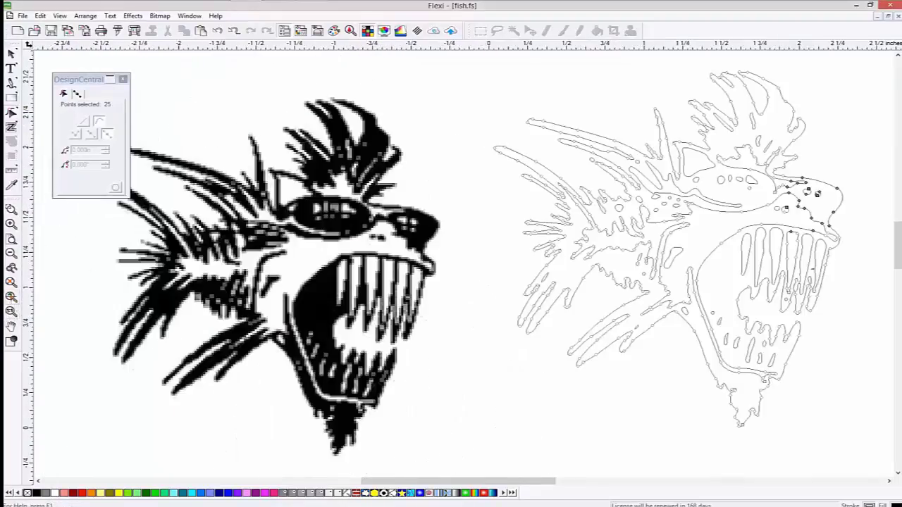
left_click(12, 342)
left_click(12, 54)
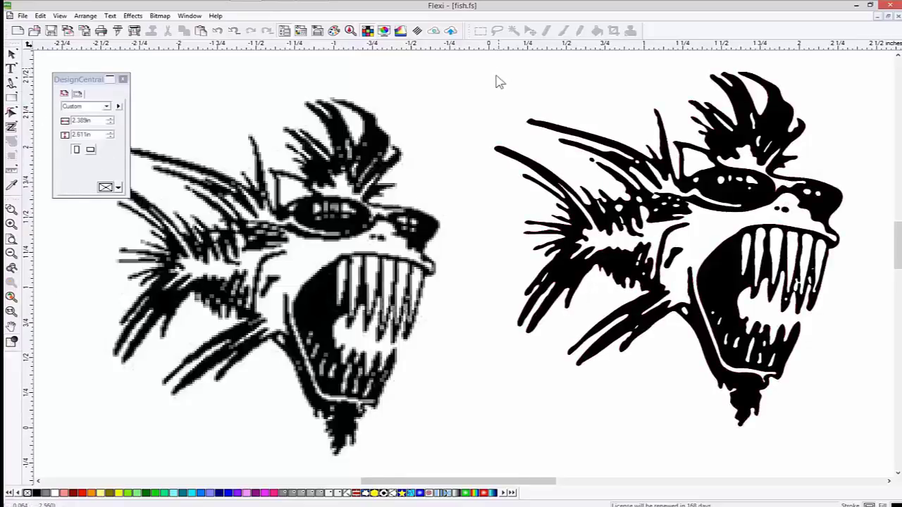
left_click(413, 213)
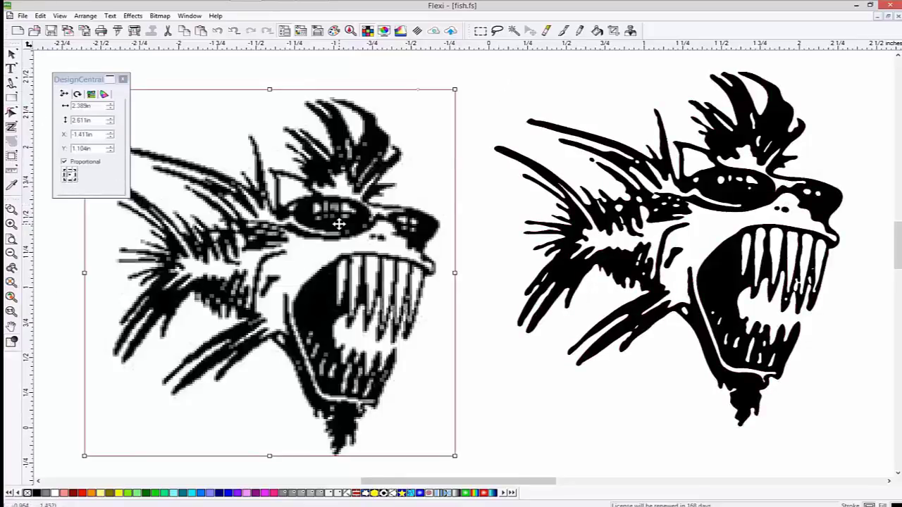
left_click(160, 15)
mouse_move(150, 102)
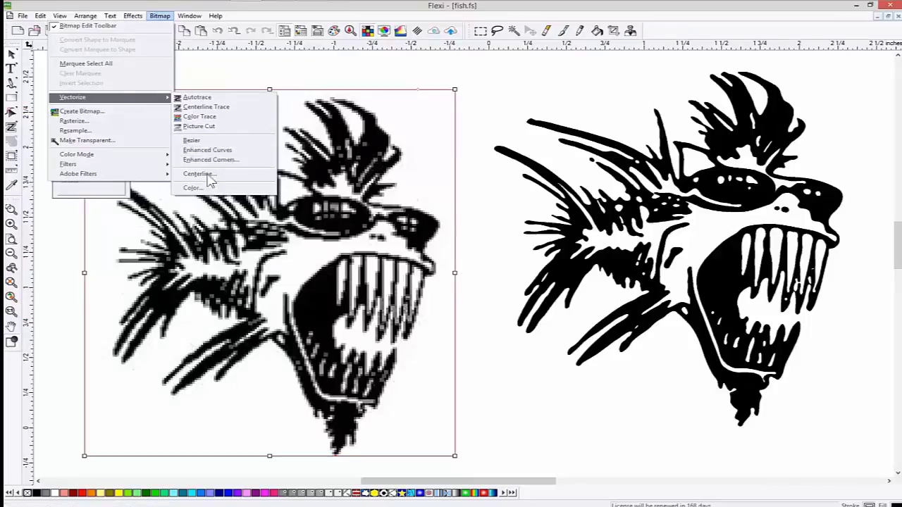
left_click(715, 40)
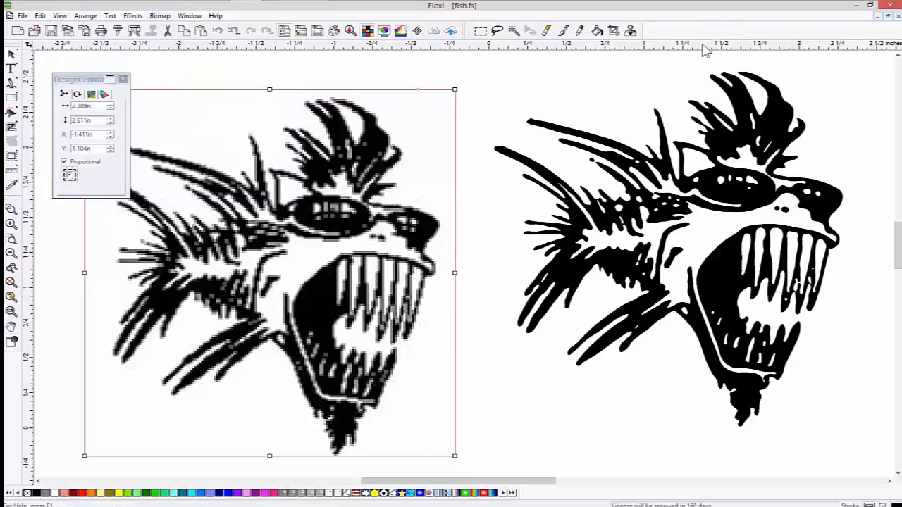